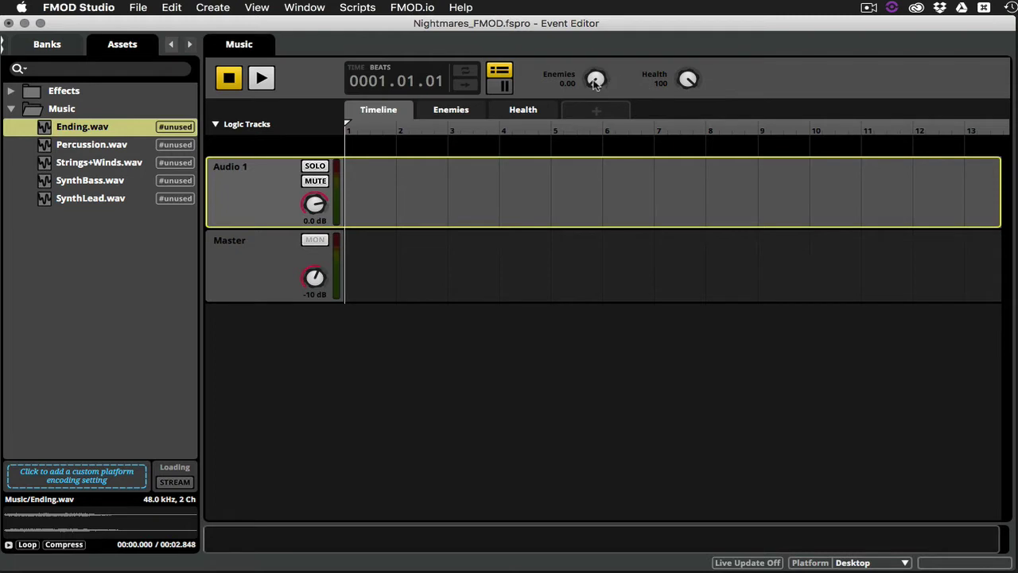
Test the Enemies and Health parameters, then restore Health to 100.
left_click_drag(595, 82, 634, 96)
left_click_drag(687, 82, 688, 128)
left_click_drag(690, 82, 690, 36)
Place Percussion.wav at bar 1 on Audio 1, rename the track 'Perc' and play it back.
left_click_drag(88, 146, 381, 199)
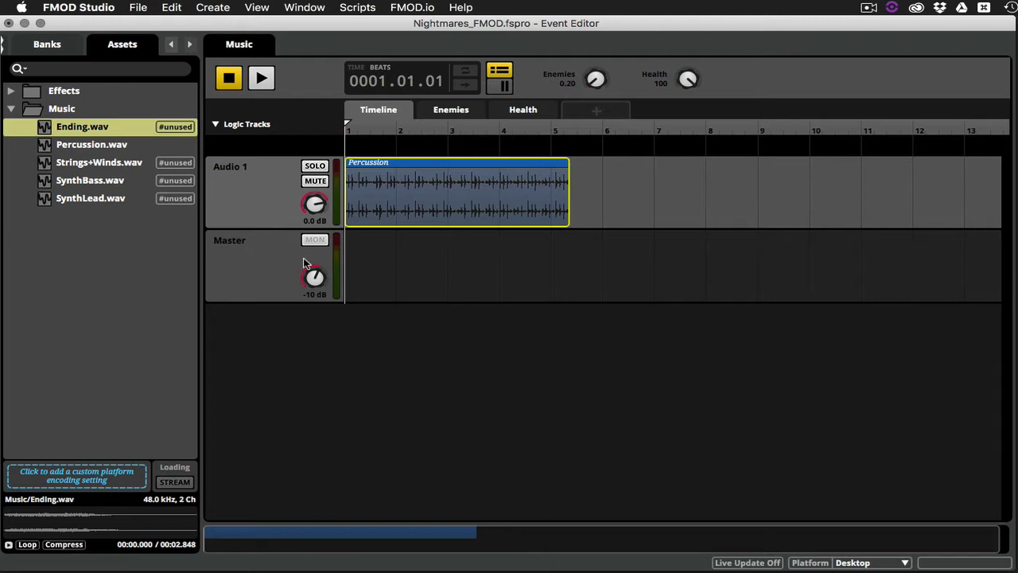
double_click(231, 169)
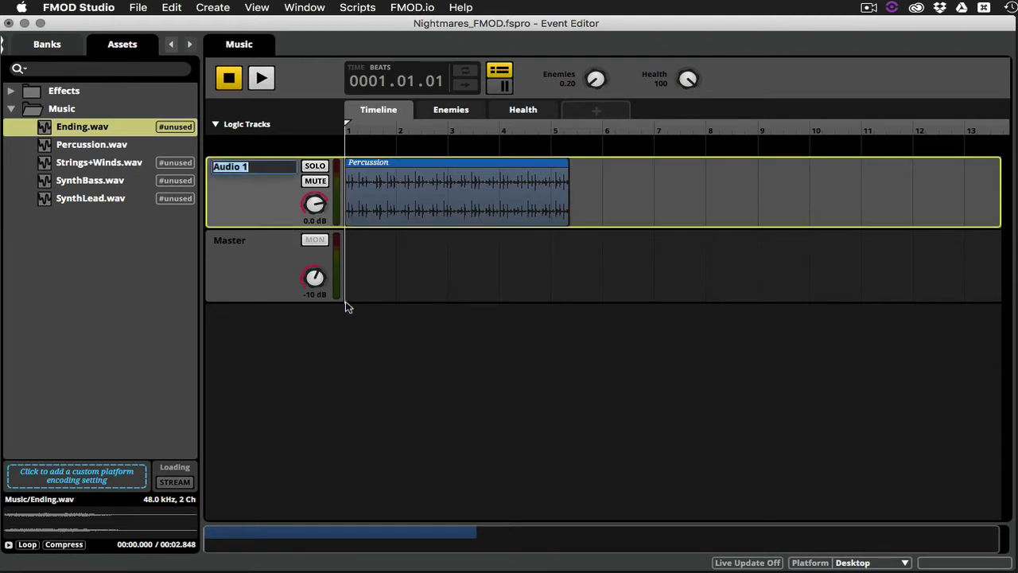
type("Perc")
key("Return")
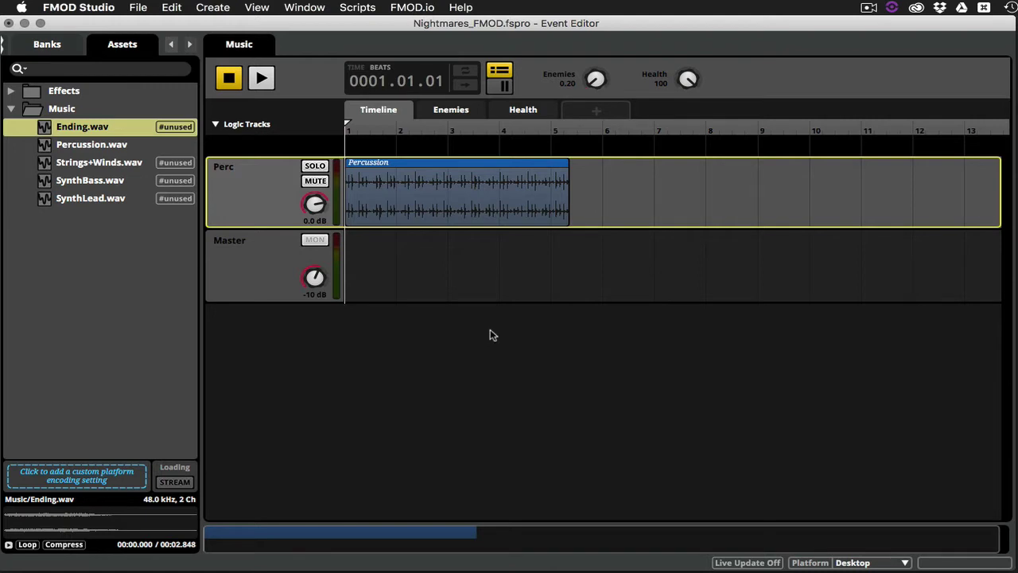
key("space")
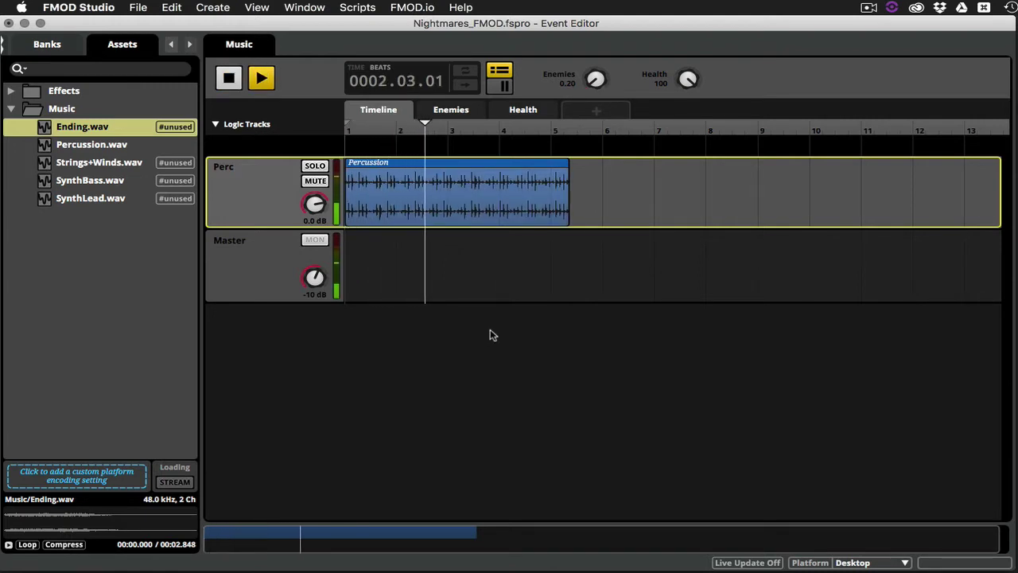
key("space")
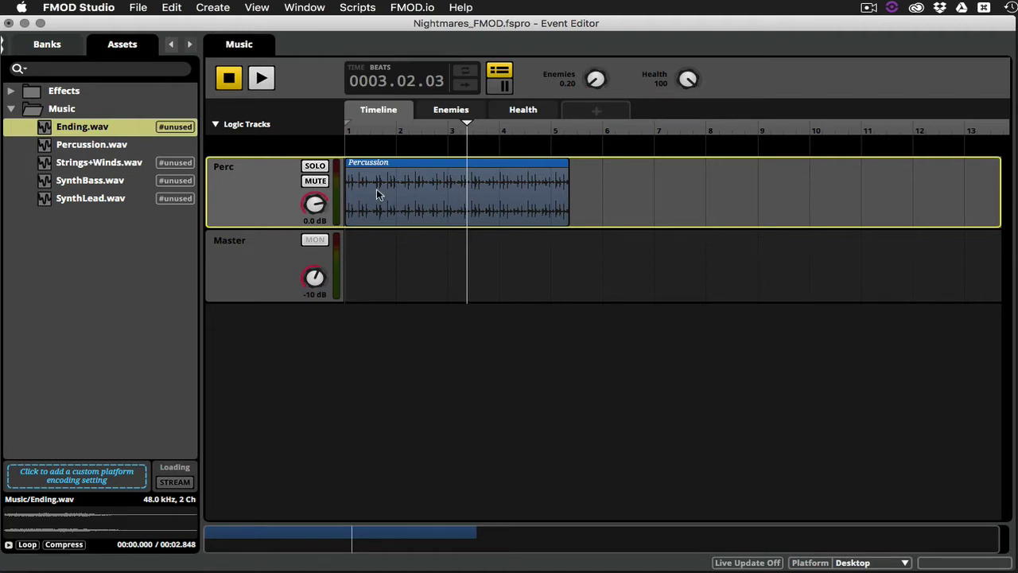
Add a tempo marker at bar 1 on the logic track set to 110 BPM.
right_click(367, 149)
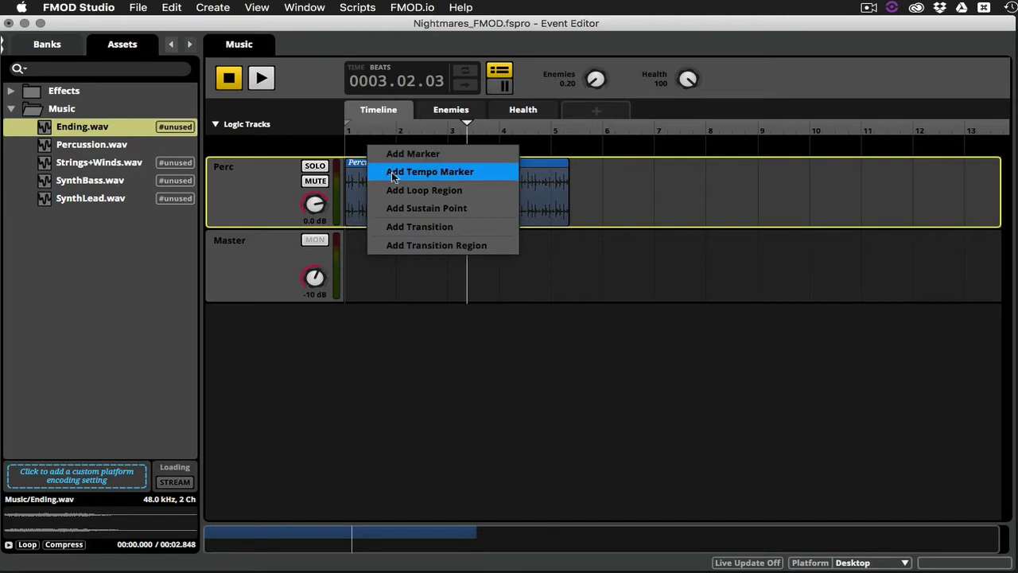
left_click(391, 172)
left_click_drag(388, 147, 363, 145)
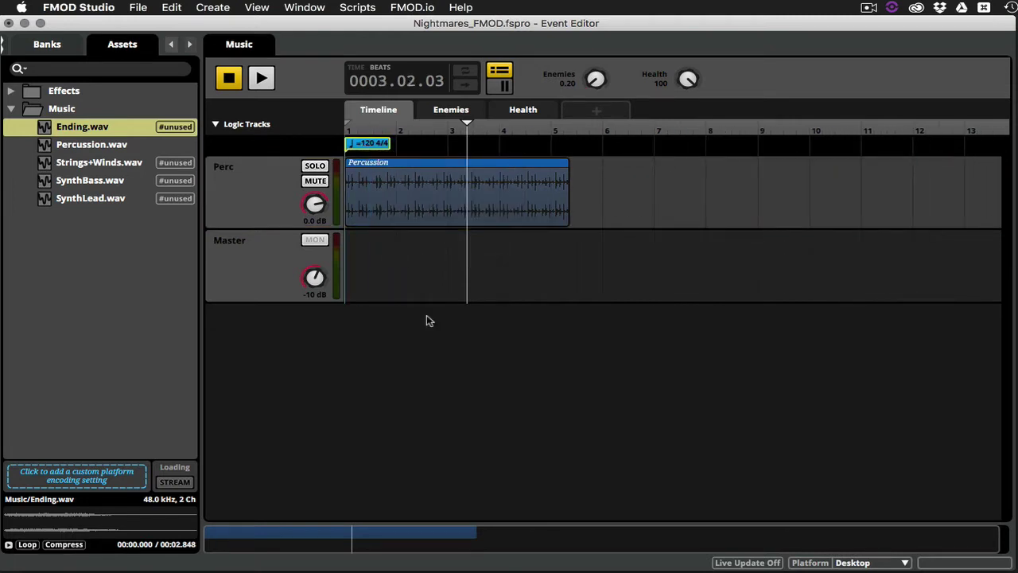
double_click(373, 147)
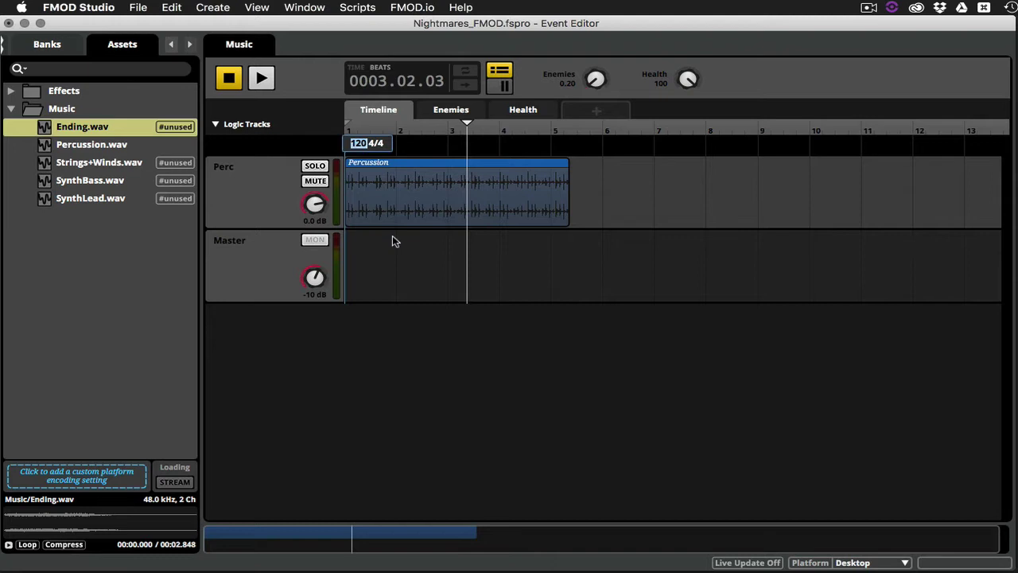
type("110")
key("Return")
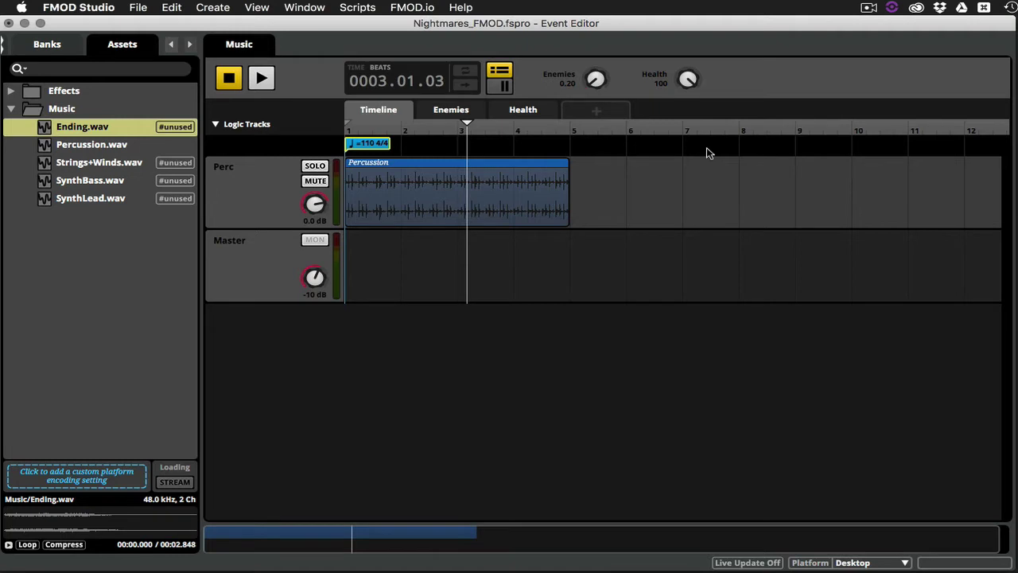
Create a loop region over the Percussion clip (bars 1–5) and play it to hear the loop.
right_click(492, 201)
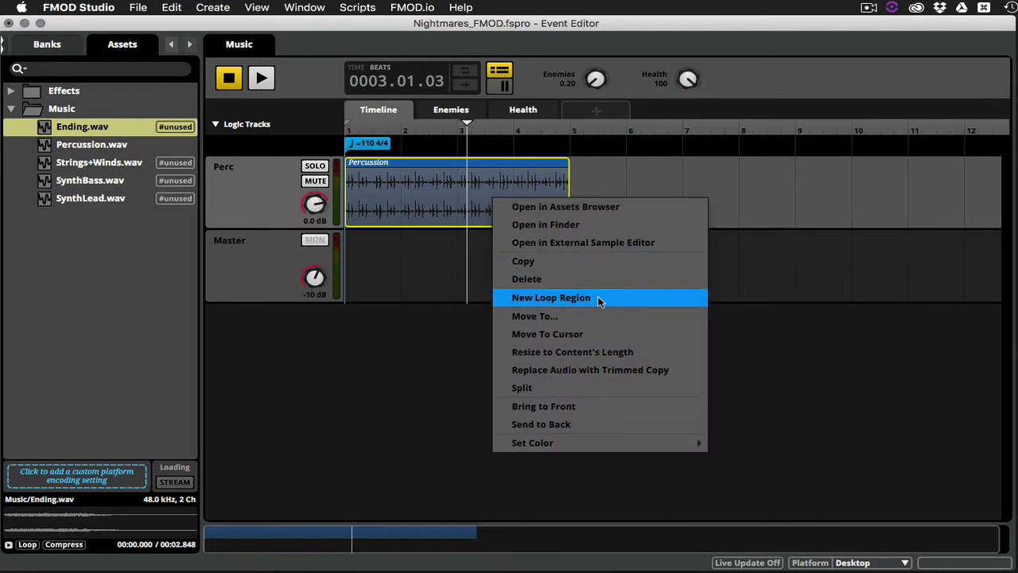
left_click(598, 296)
left_click(443, 149)
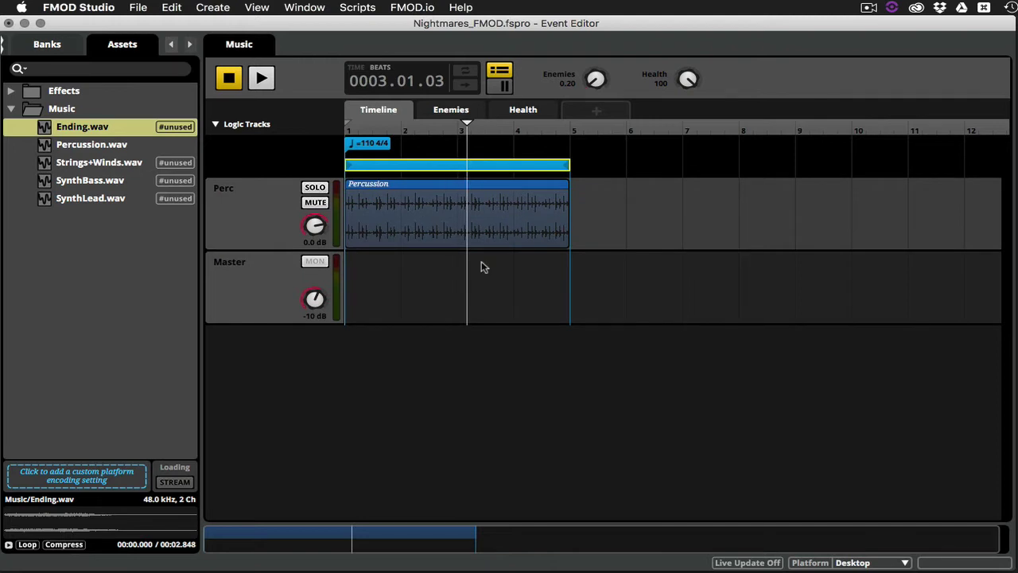
key("space")
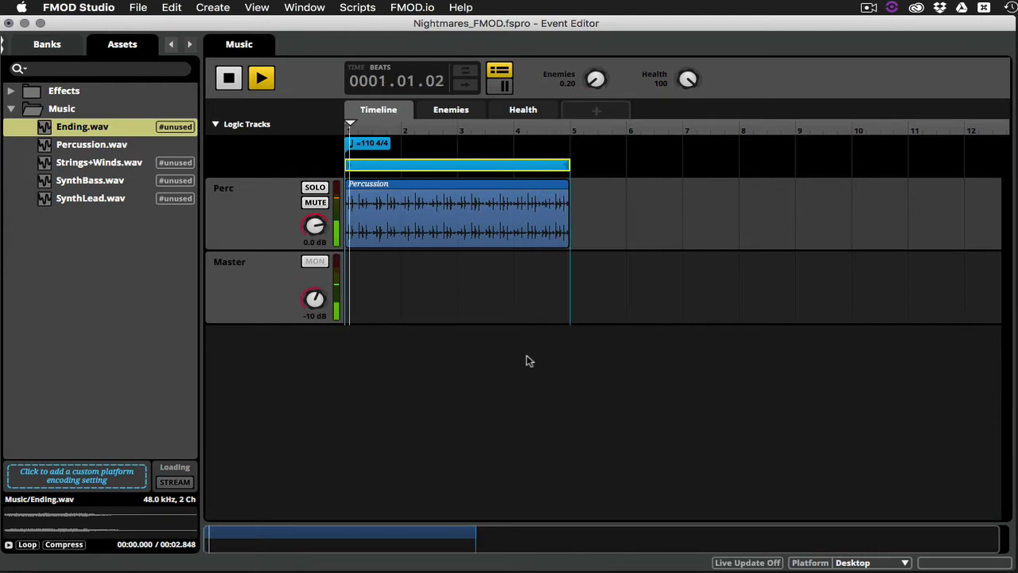
key("space")
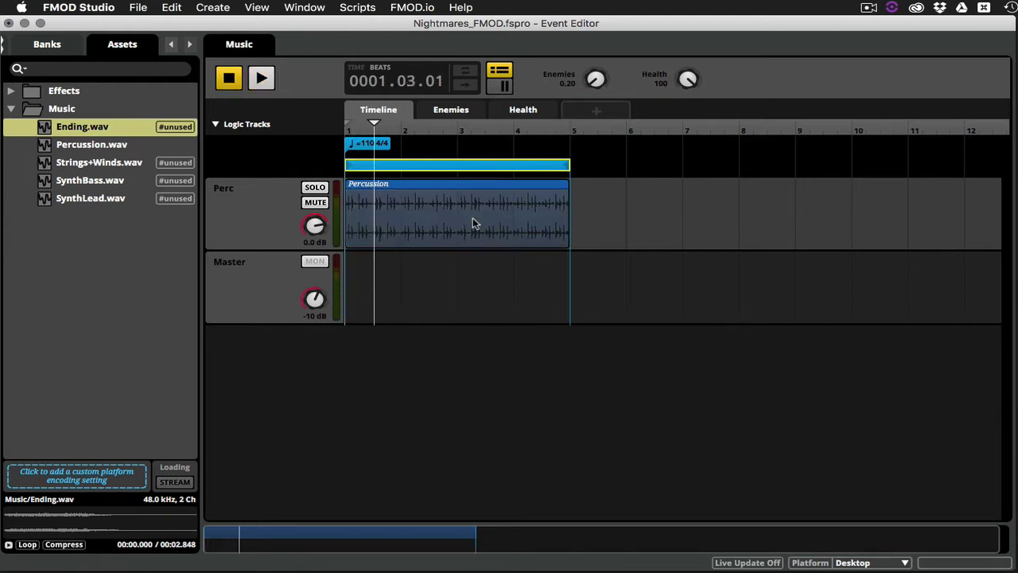
Add a marker named 'Intro' at bar 1 on the logic track.
right_click(433, 147)
left_click(451, 156)
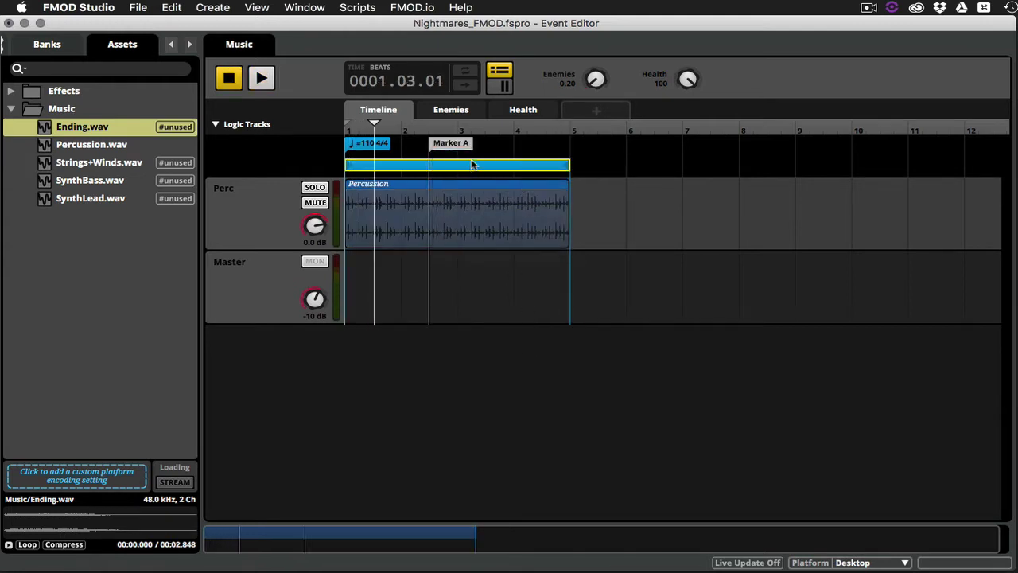
left_click_drag(450, 153, 365, 150)
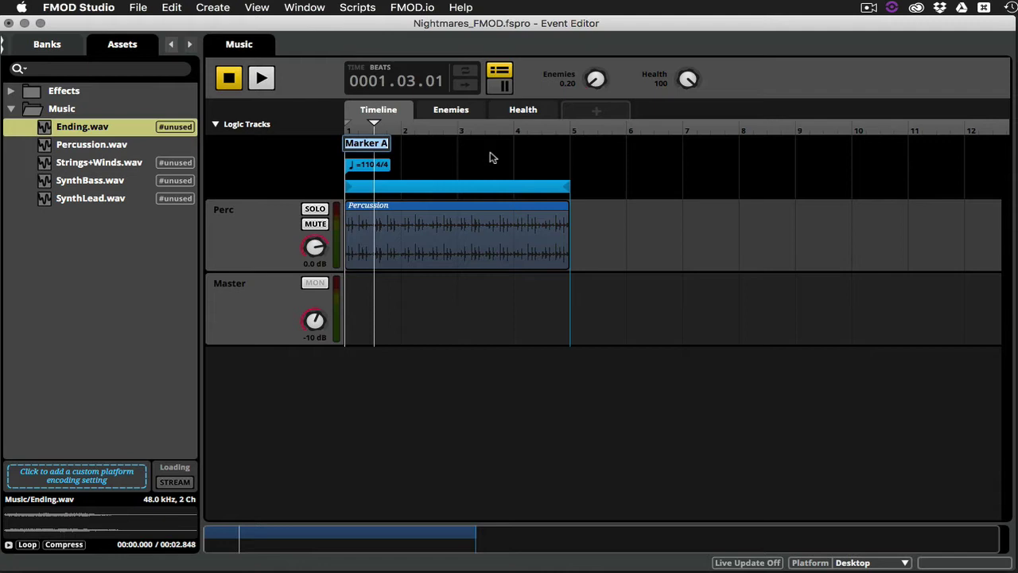
key("super+r")
type("Intro")
key("Return")
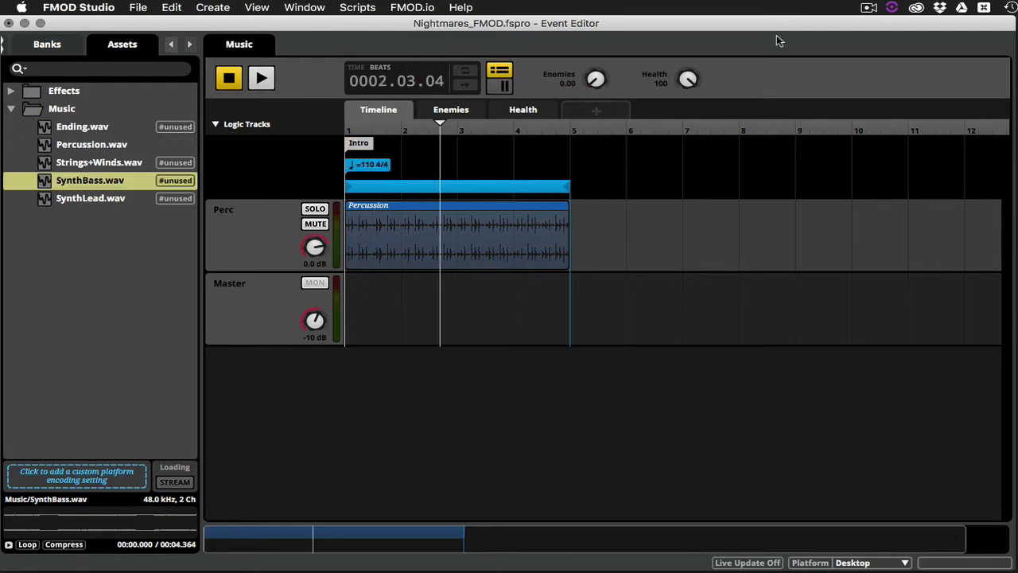
Add a second marker named 'Combat' and move it to bar 8.
right_click(705, 177)
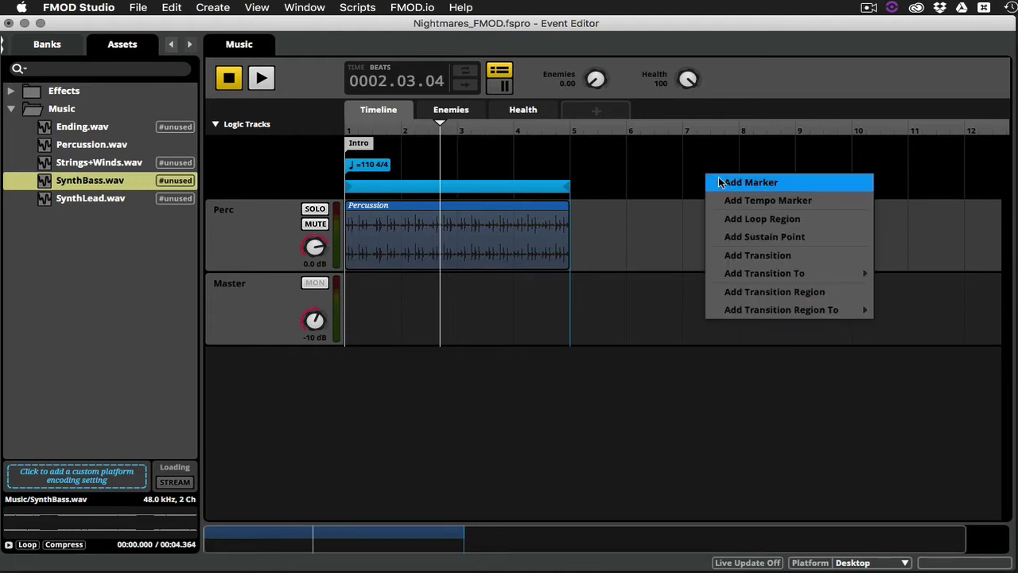
left_click(722, 182)
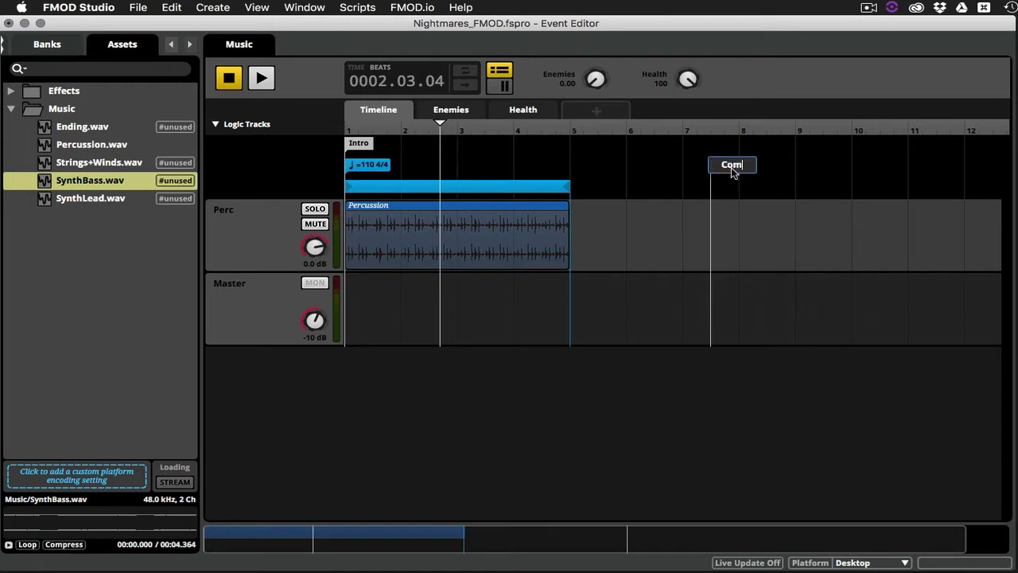
key("Return")
mouse_move(729, 169)
left_mouse_down()
mouse_move(758, 170)
mouse_move(762, 151)
left_mouse_up()
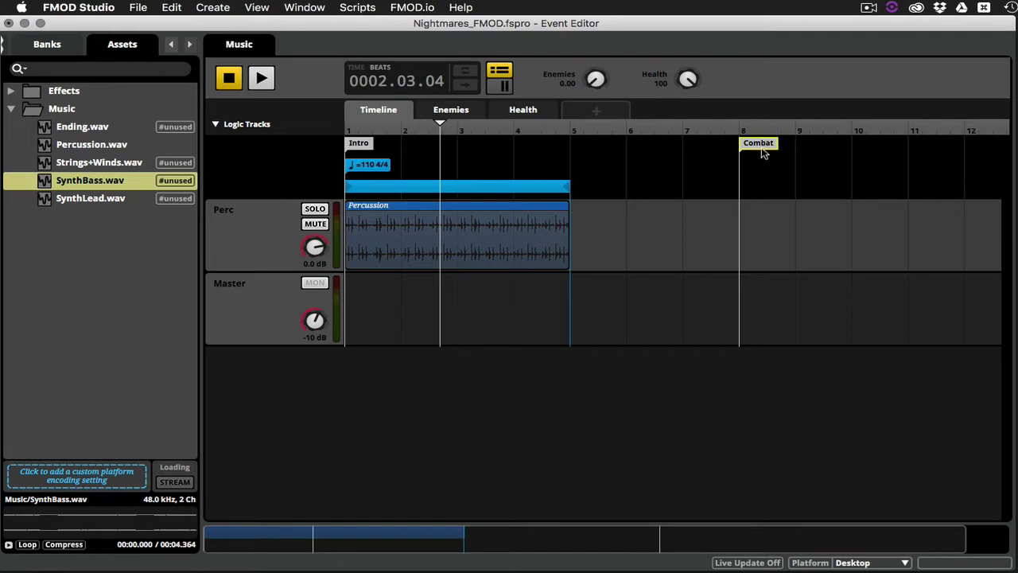
Add a To Combat transition on the logic track snapped to bar 5.
right_click(548, 166)
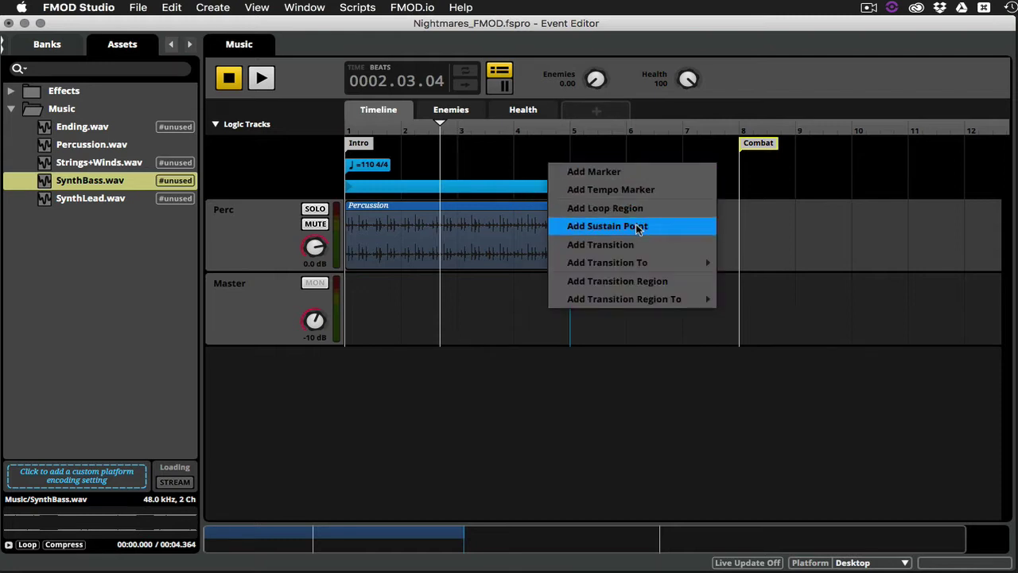
mouse_move(643, 263)
left_click(751, 263)
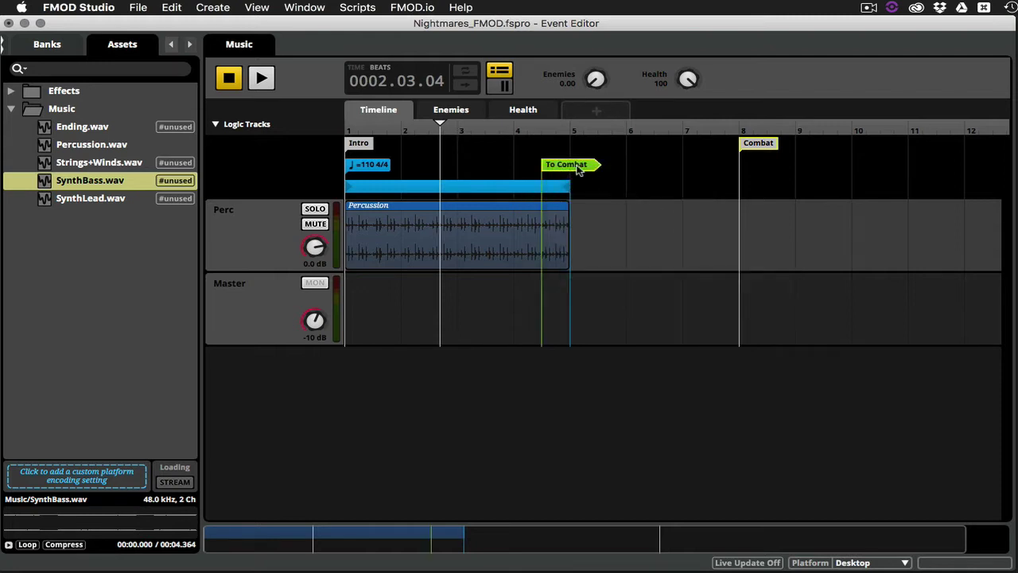
left_click_drag(575, 167, 605, 167)
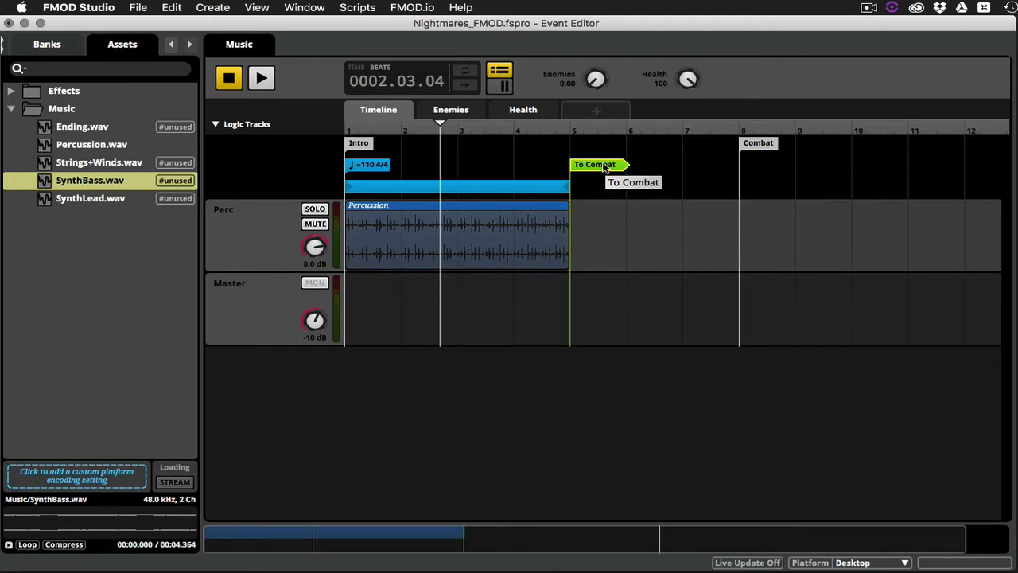
Give the To Combat transition an Enemies parameter condition with its minimum raised to 1.
left_click(604, 167)
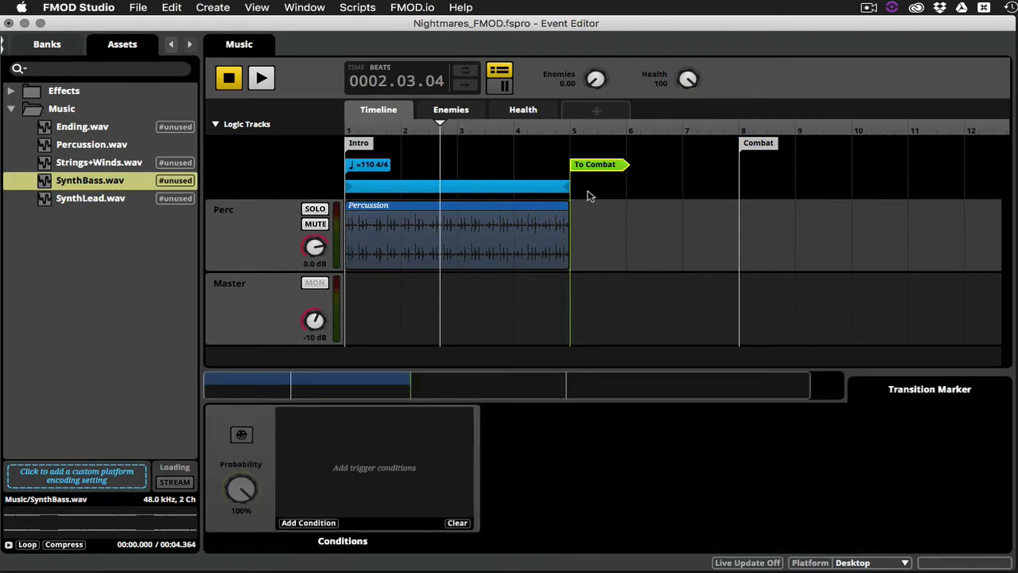
left_click(309, 523)
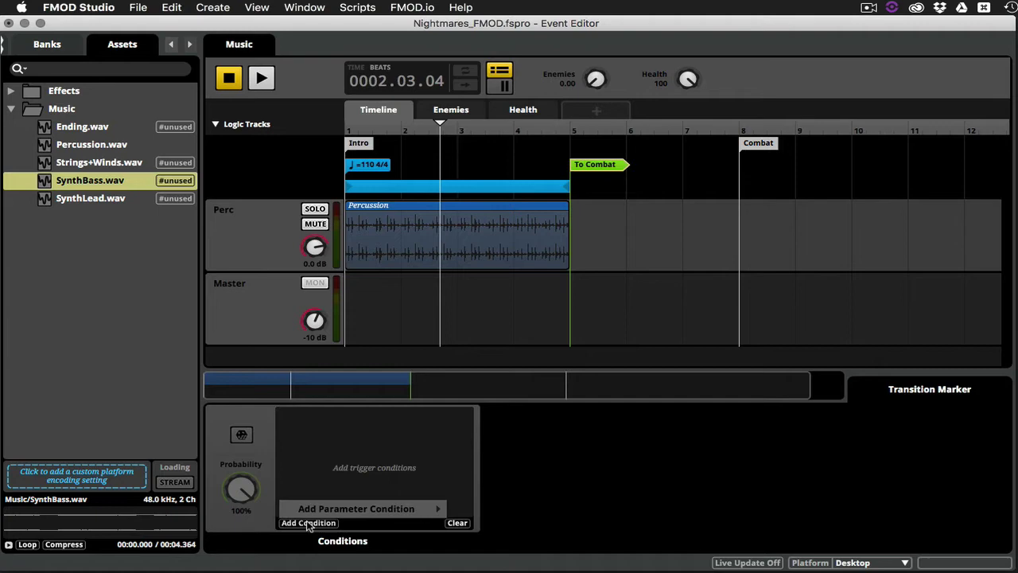
mouse_move(380, 509)
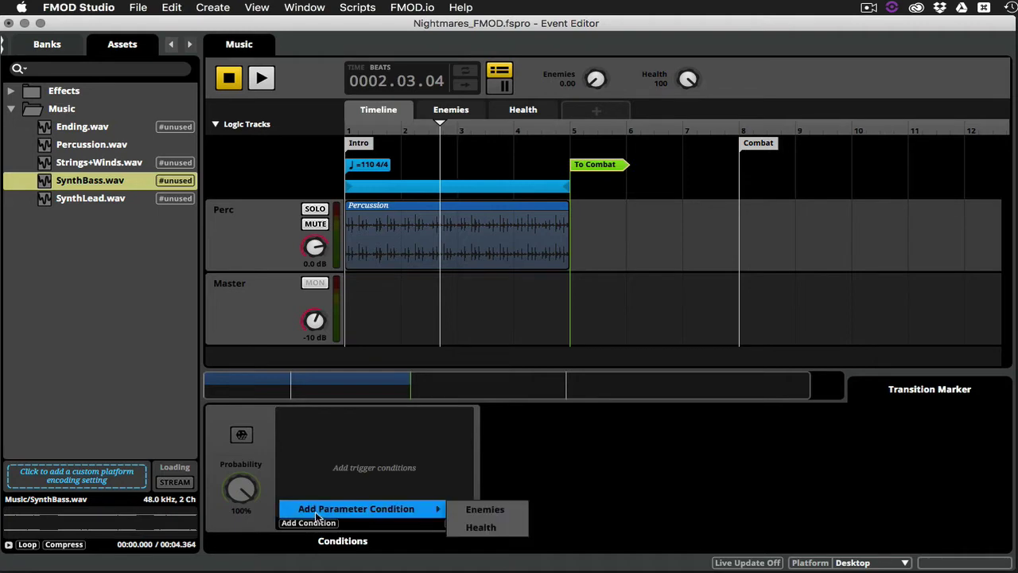
left_click(481, 510)
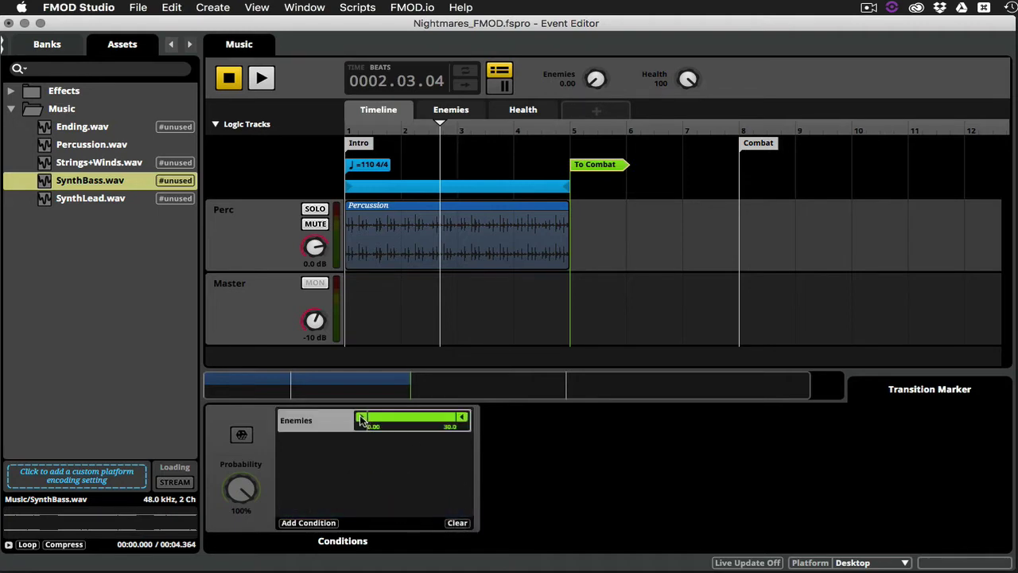
left_click_drag(360, 420, 369, 426)
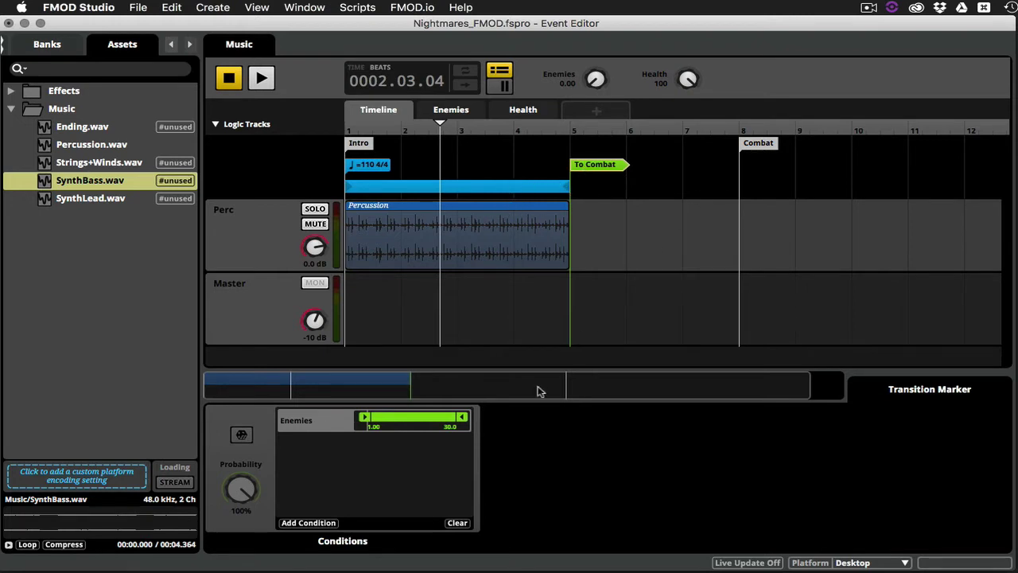
Play from around bar 3 and raise Enemies to confirm the jump to Combat.
left_click(470, 129)
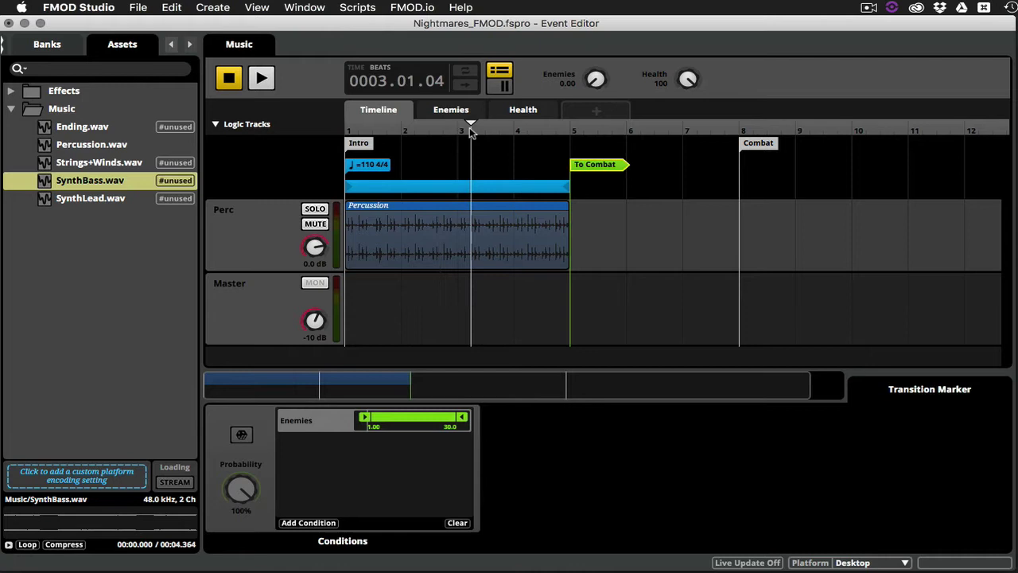
key("space")
left_click_drag(616, 89, 618, 78)
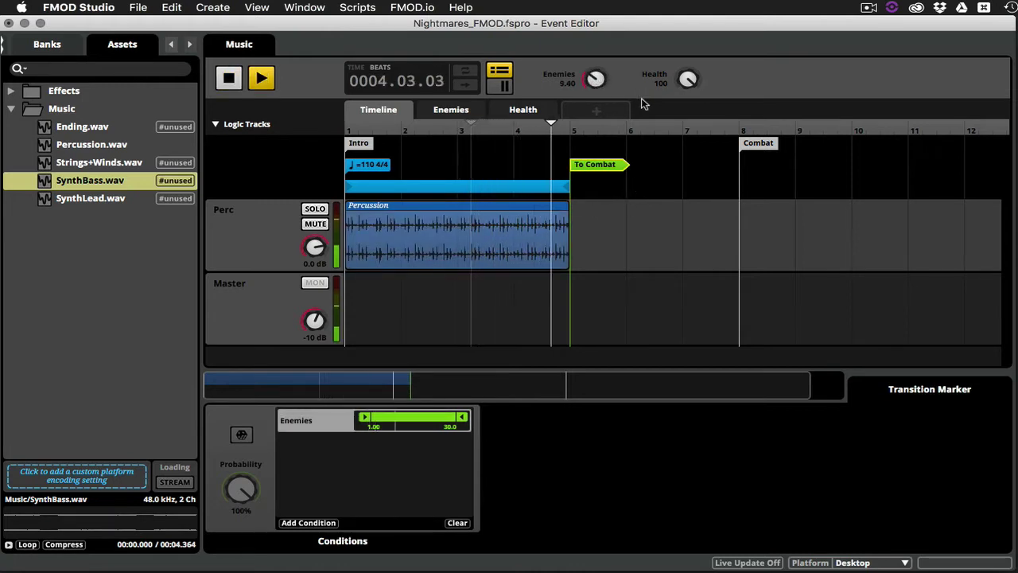
key("space")
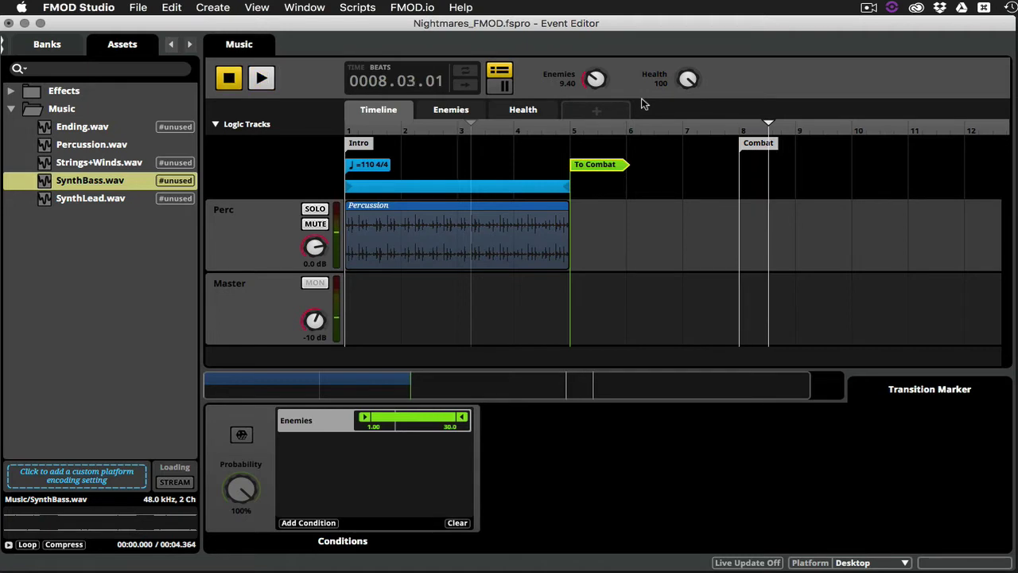
Duplicate the intro Percussion clip and place the copy at the Combat marker, bar 8.
left_click(526, 321)
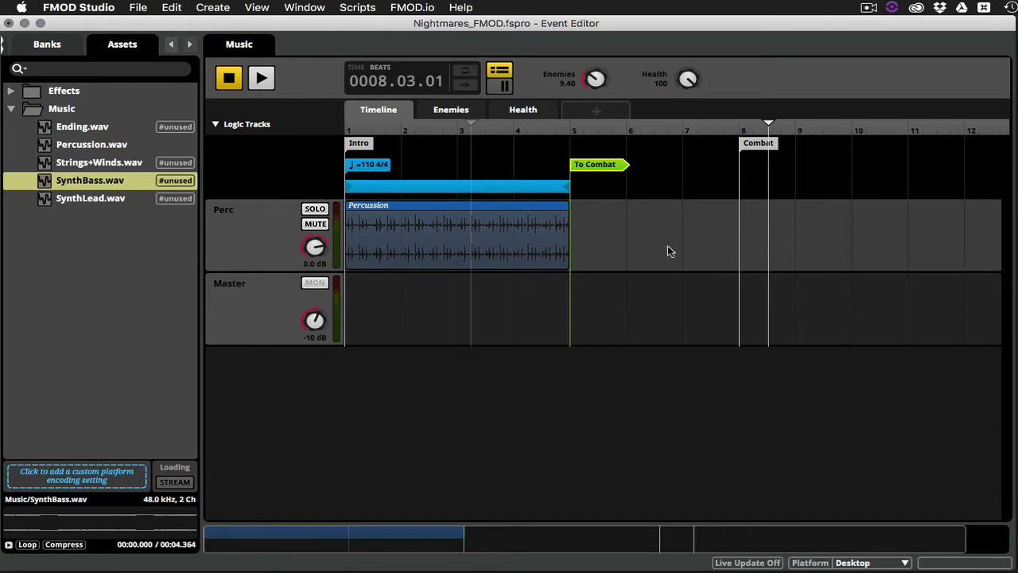
left_click(467, 211)
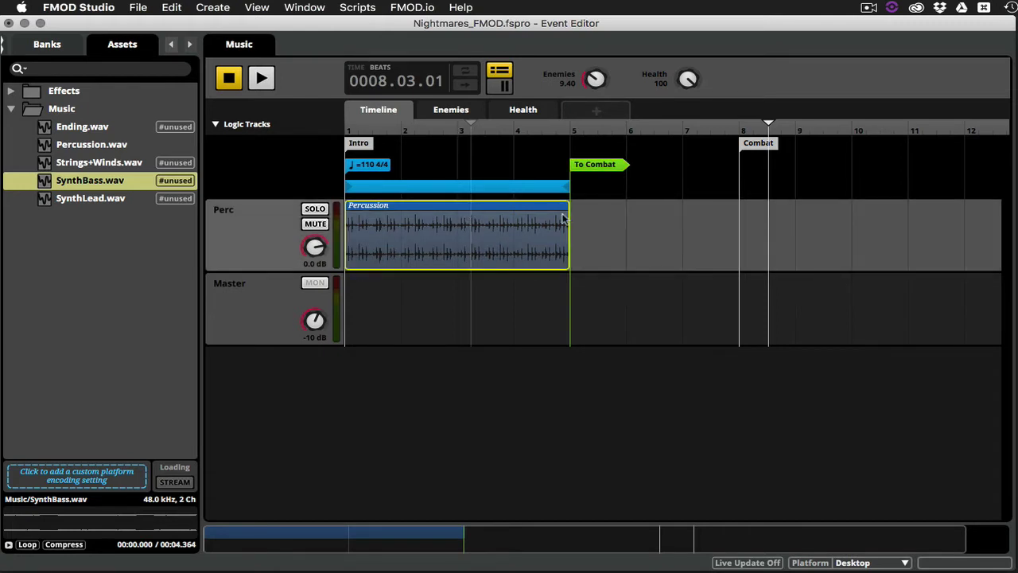
key("super+v")
left_click_drag(860, 239, 787, 243)
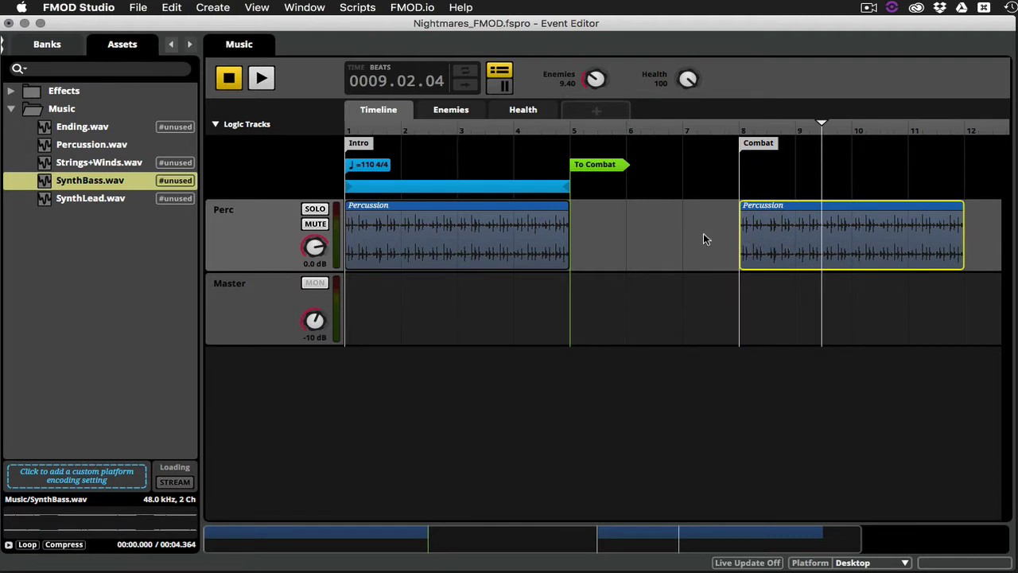
Add a 'Bass' audio track holding two back-to-back SynthBass.wav clips from bar 8.
right_click(257, 235)
left_click(274, 241)
double_click(239, 288)
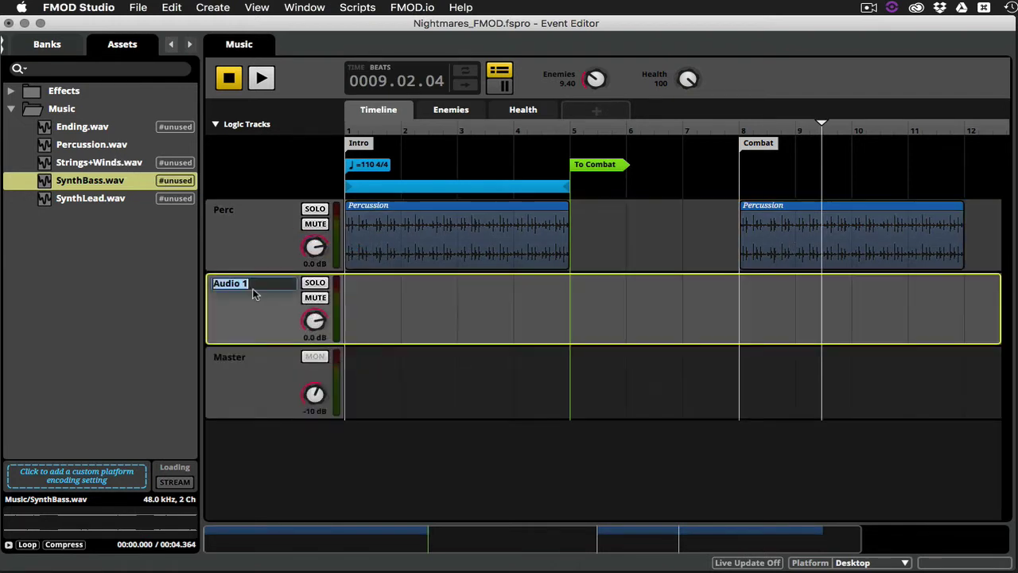
type("Bass")
key("Return")
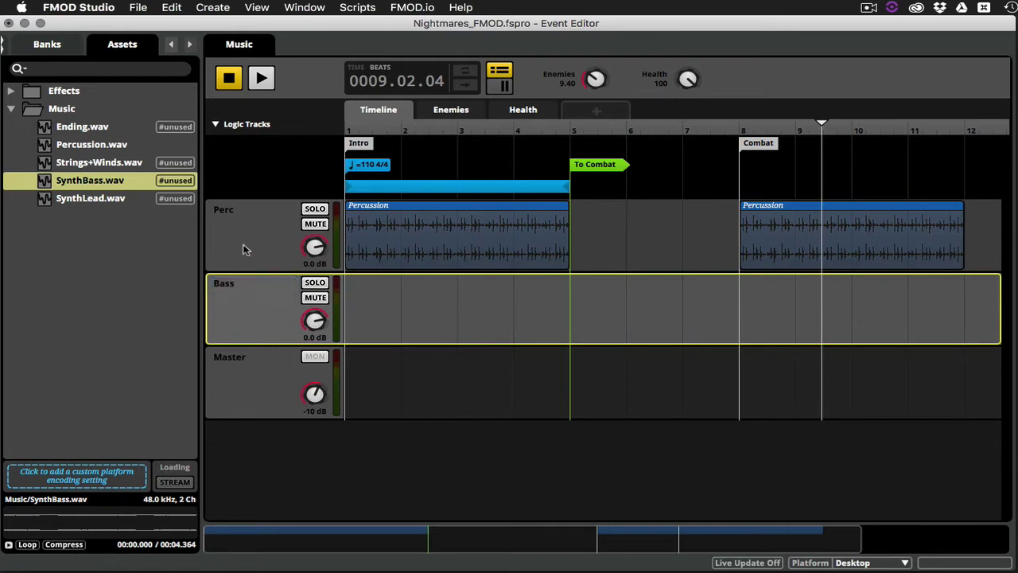
mouse_move(92, 183)
left_mouse_down()
mouse_move(634, 264)
mouse_move(777, 316)
mouse_move(766, 317)
left_mouse_up()
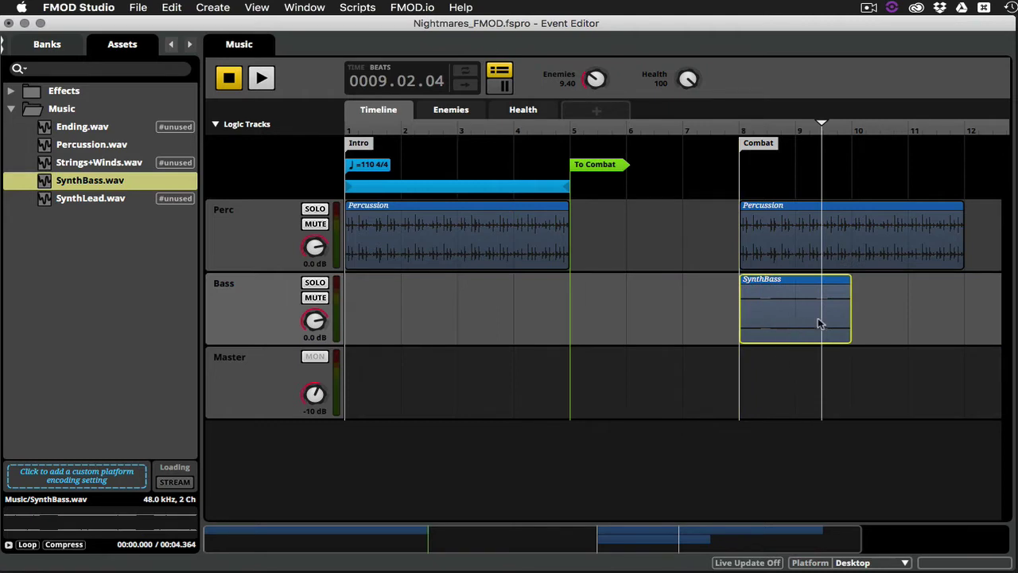
key("super+v")
left_click_drag(931, 313, 867, 315)
Loop the Combat section over bars 8–12, audition it, then reset Enemies to 0.
left_click(806, 244)
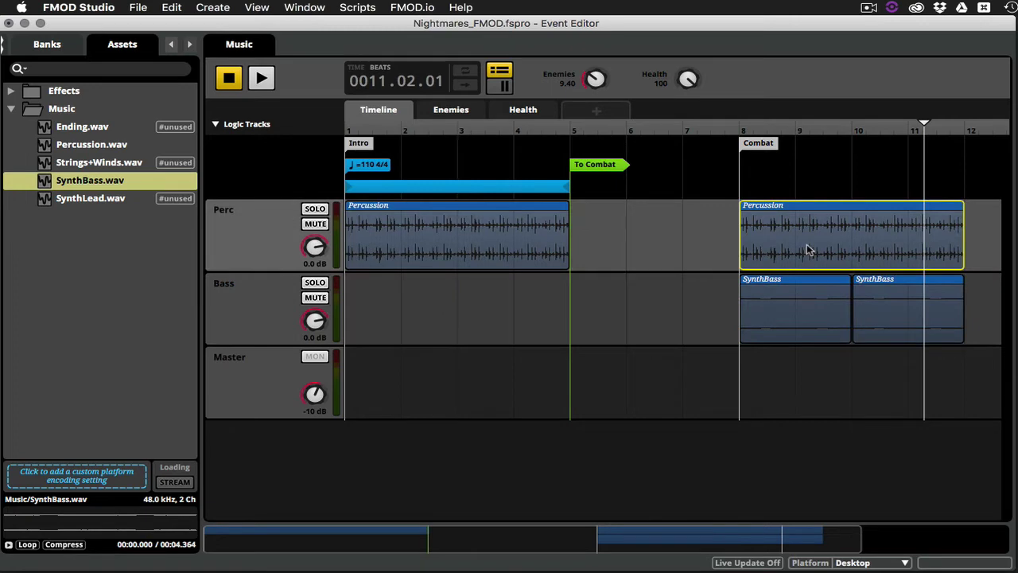
right_click(807, 243)
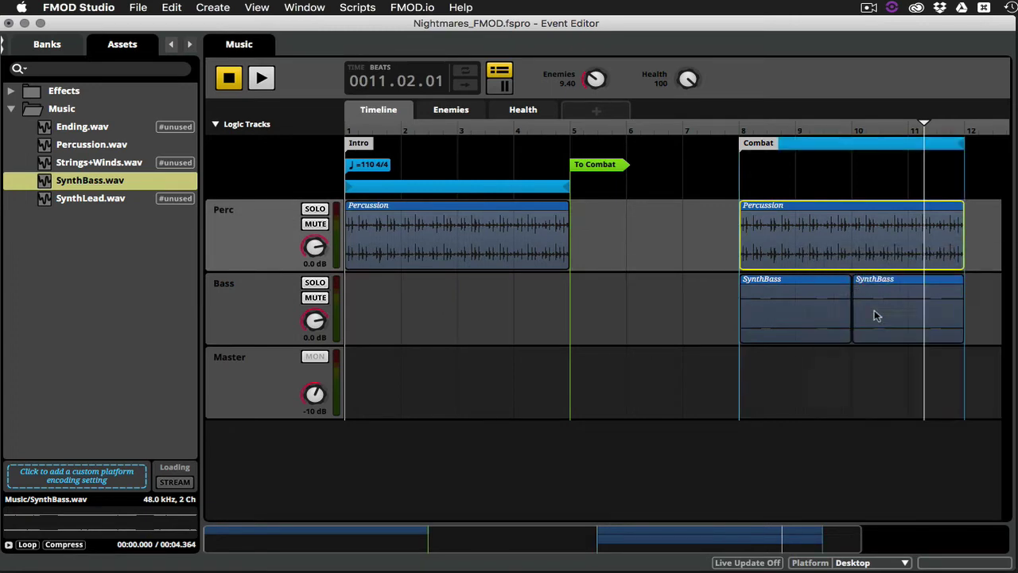
left_click(899, 346)
left_click(836, 158)
key("space")
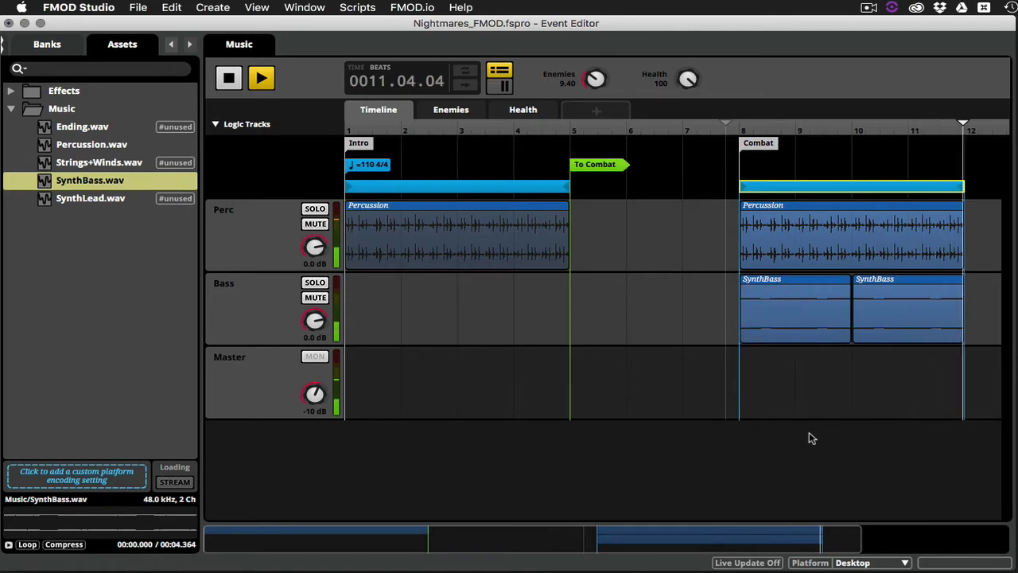
key("space")
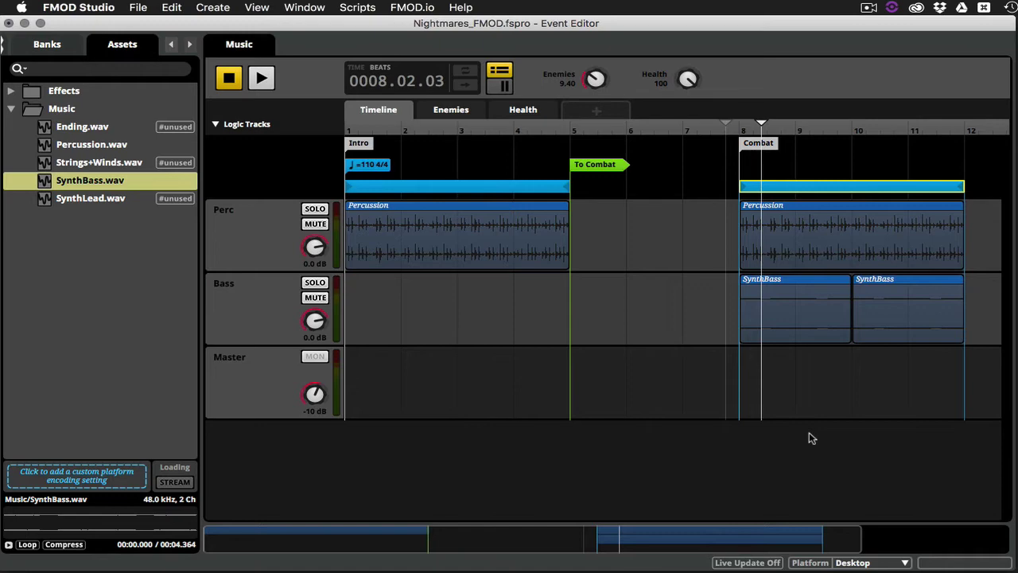
left_click_drag(593, 81, 593, 104)
Add a 'Strings+Winds' audio track with Strings+Winds.wav placed at bar 8.
right_click(263, 312)
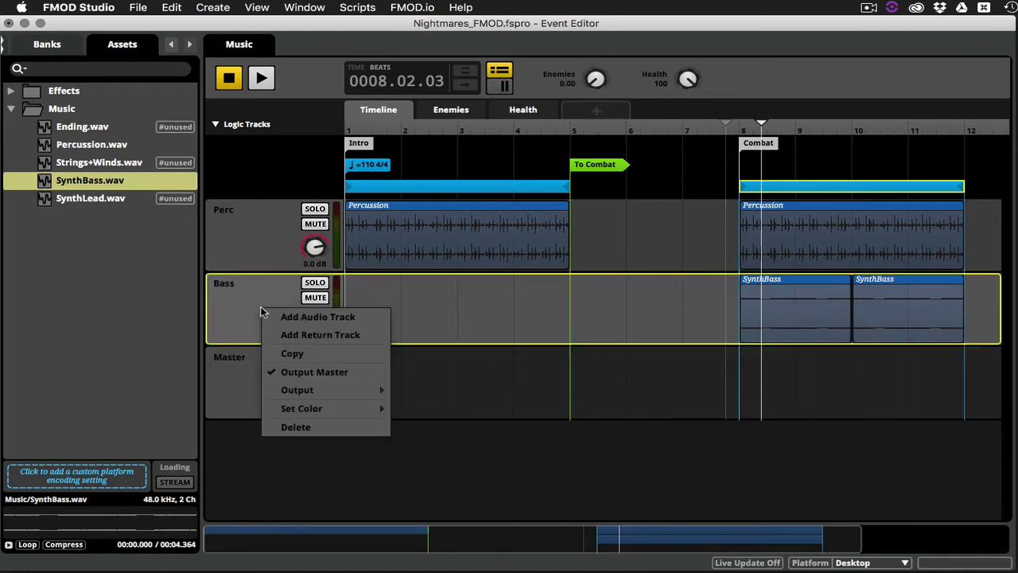
left_click(274, 317)
double_click(230, 357)
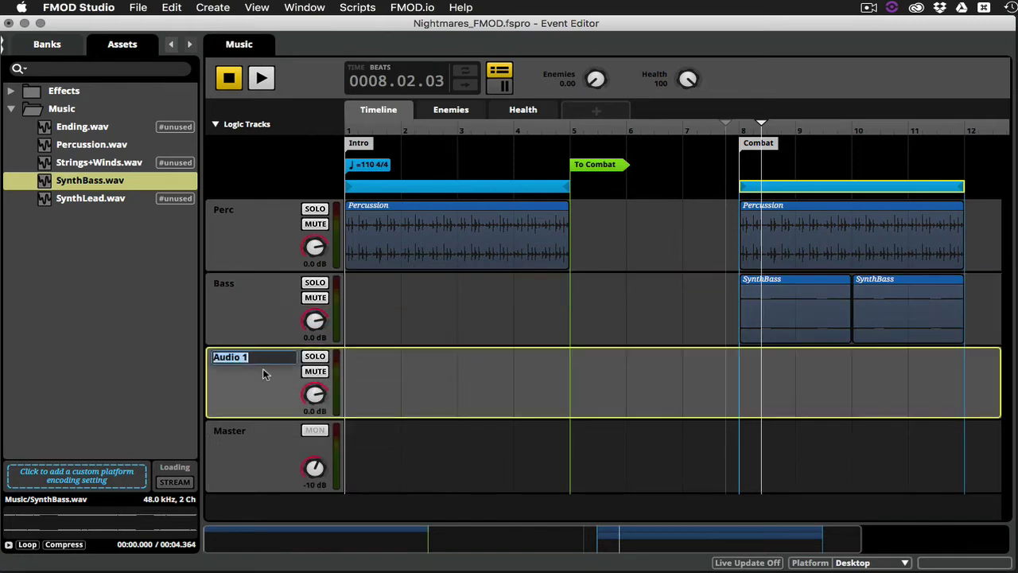
type("Strings+Winds")
key("Return")
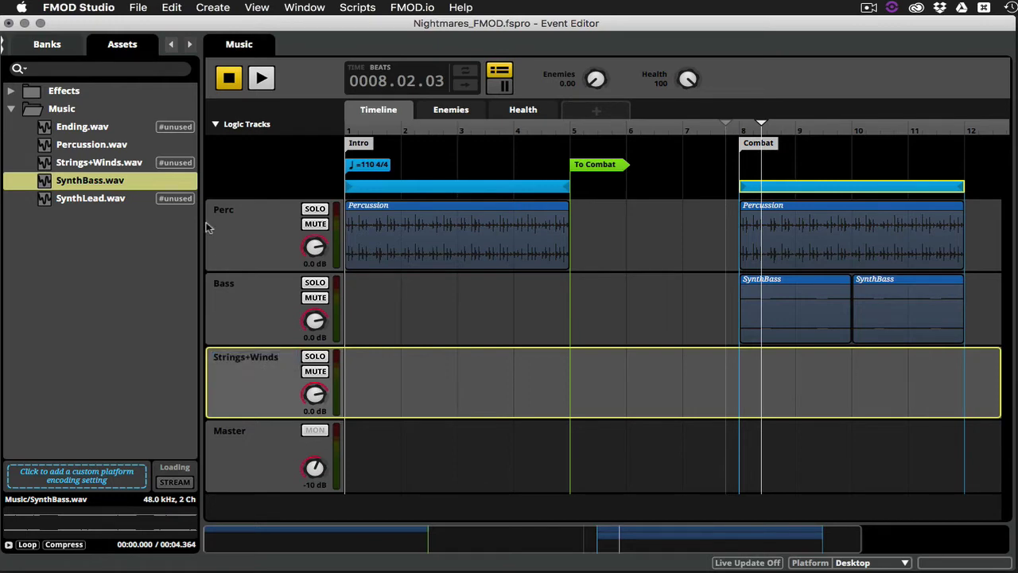
left_click_drag(87, 164, 801, 381)
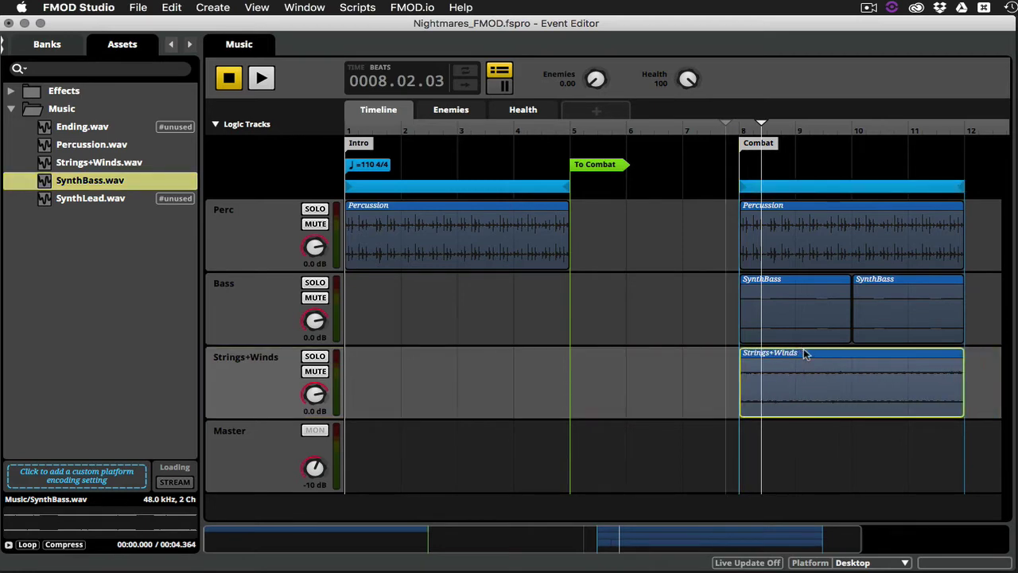
Play from just before Combat to hear the three layered tracks.
left_click(736, 189)
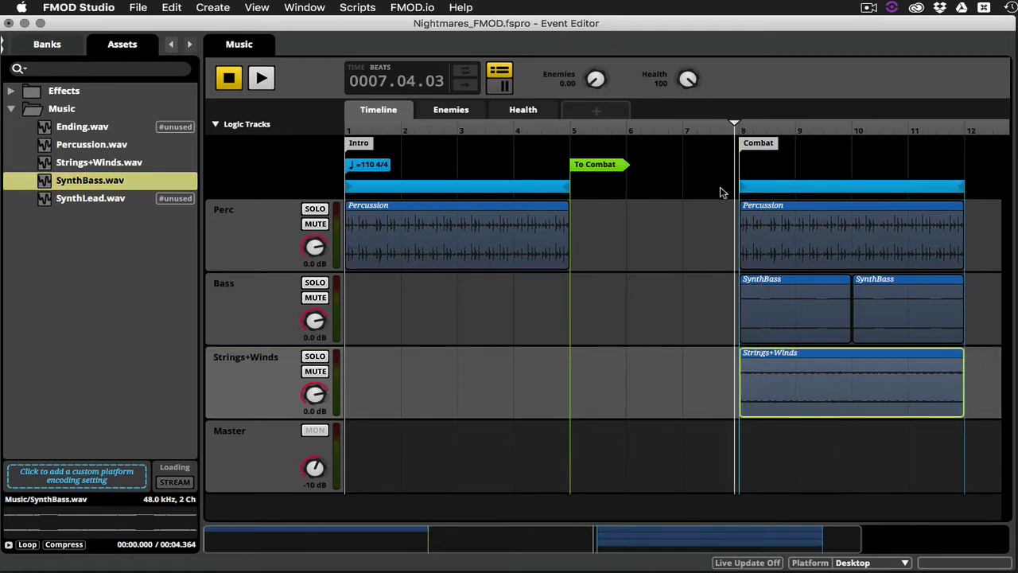
key("space")
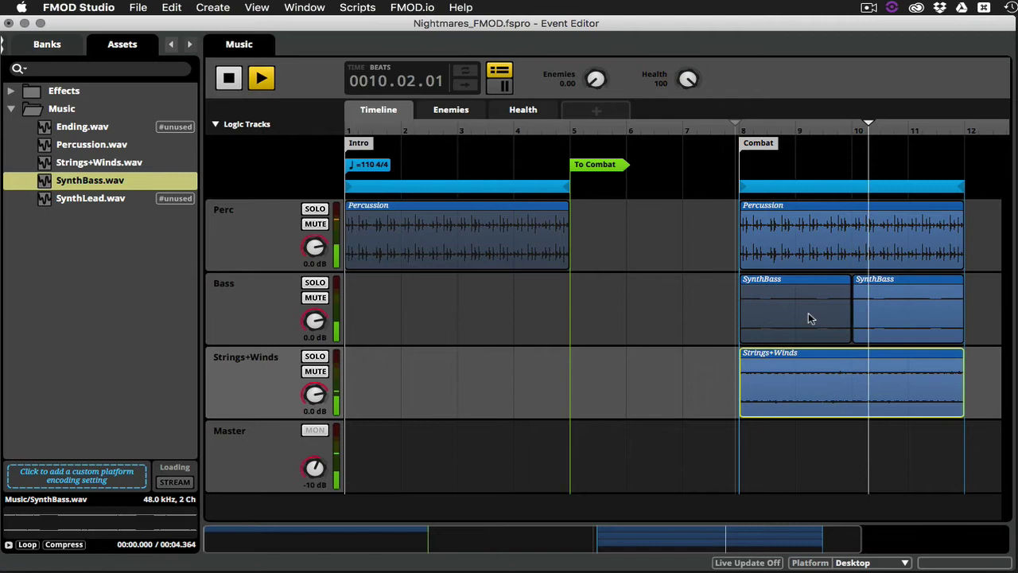
key("space")
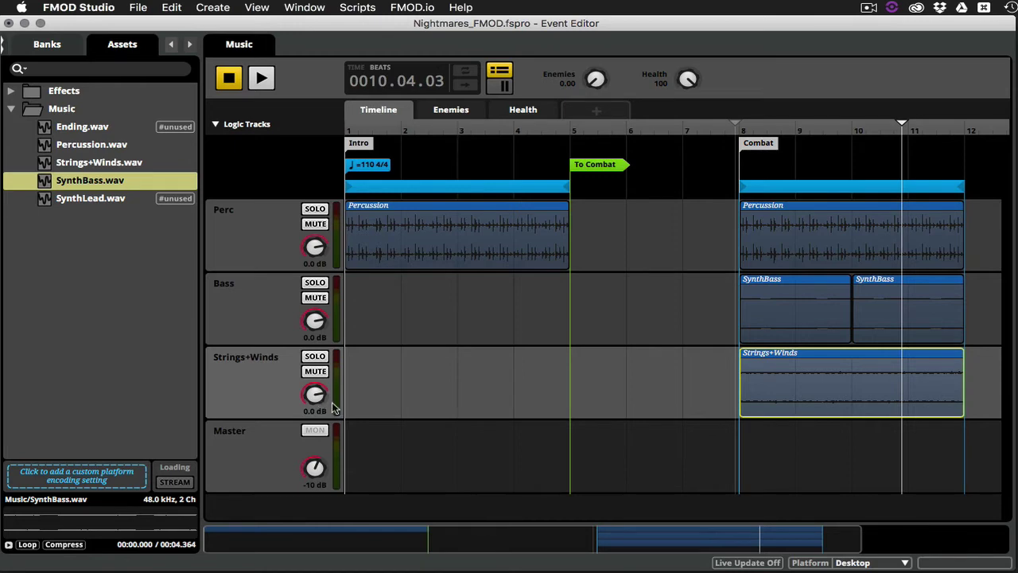
Turn the Strings+Winds volume down to -∞ dB and add a Volume automation lane for it.
left_click_drag(314, 394, 314, 446)
right_click(315, 396)
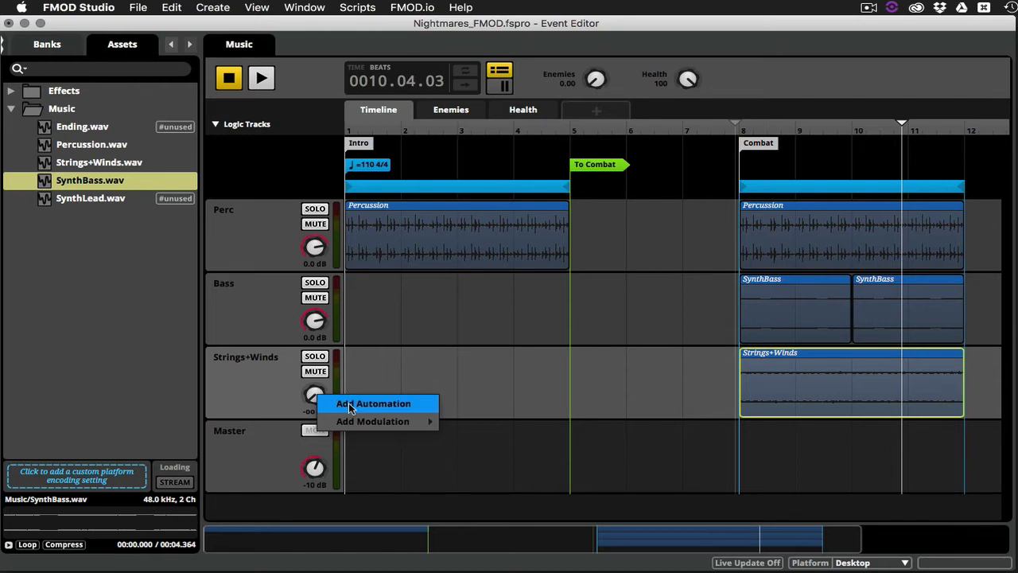
left_click(350, 406)
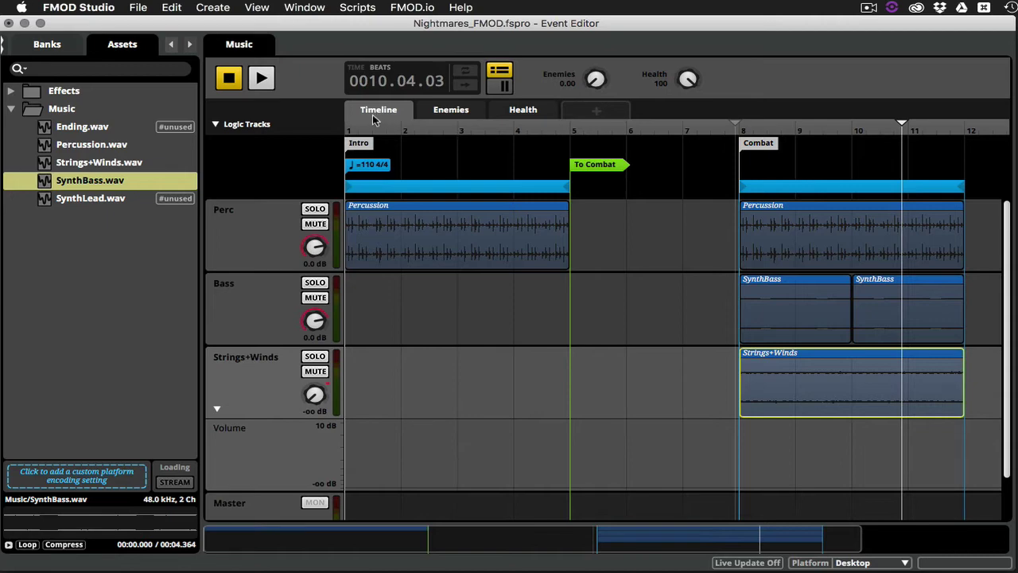
On the Enemies sheet, add a -80.00 dB Strings+Winds volume point at Enemies 0.
left_click(451, 111)
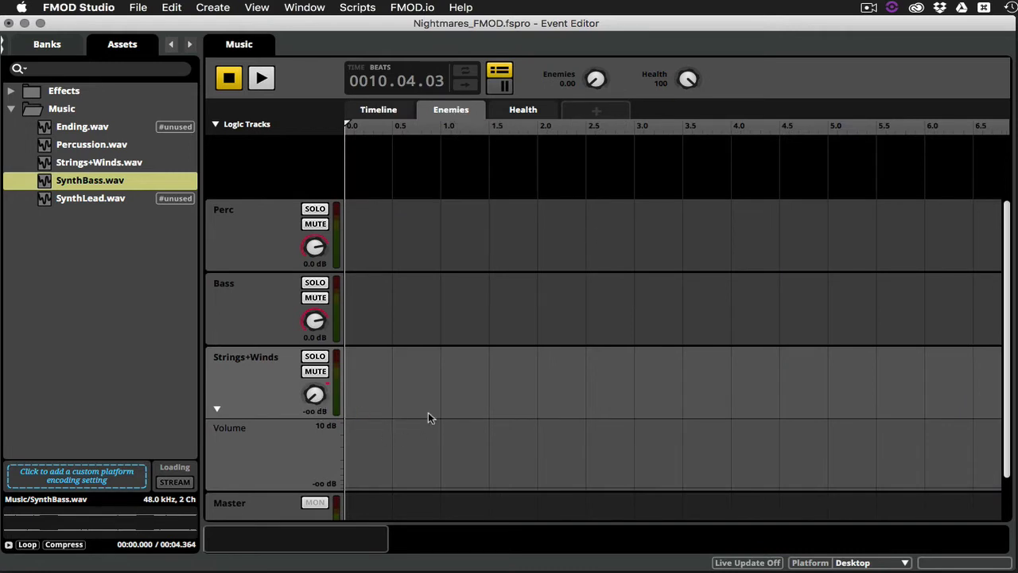
left_click(392, 485)
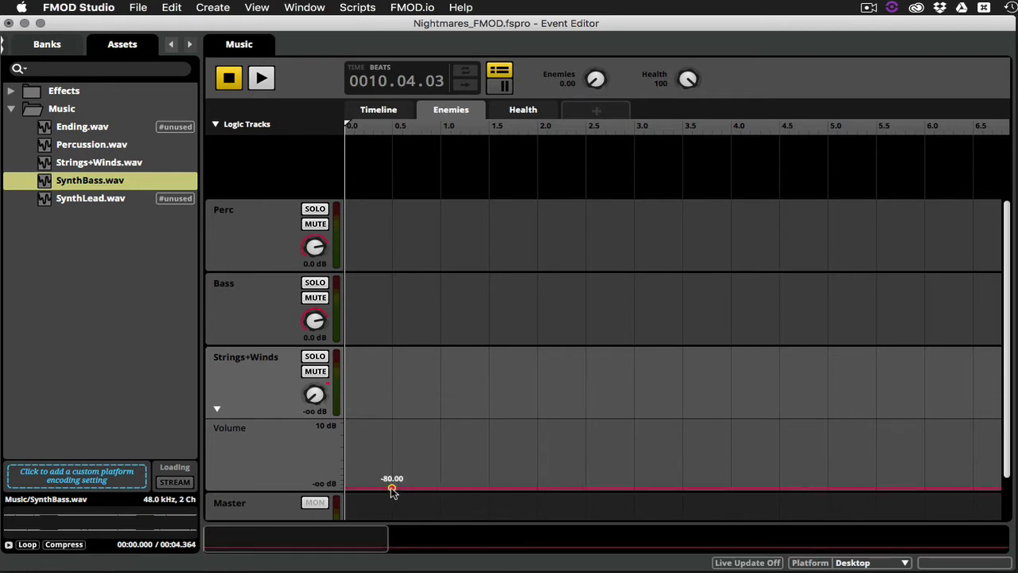
left_click_drag(392, 487, 347, 487)
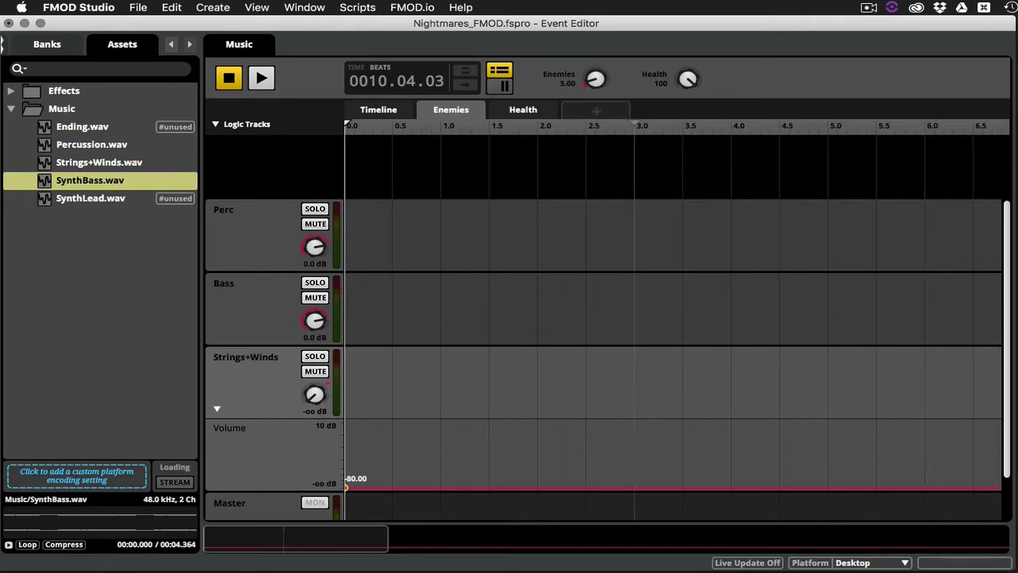
Preview the volume curve by raising Enemies to 3 and then 6.
mouse_move(595, 78)
left_mouse_down()
mouse_move(595, 49)
mouse_move(590, 82)
left_mouse_up()
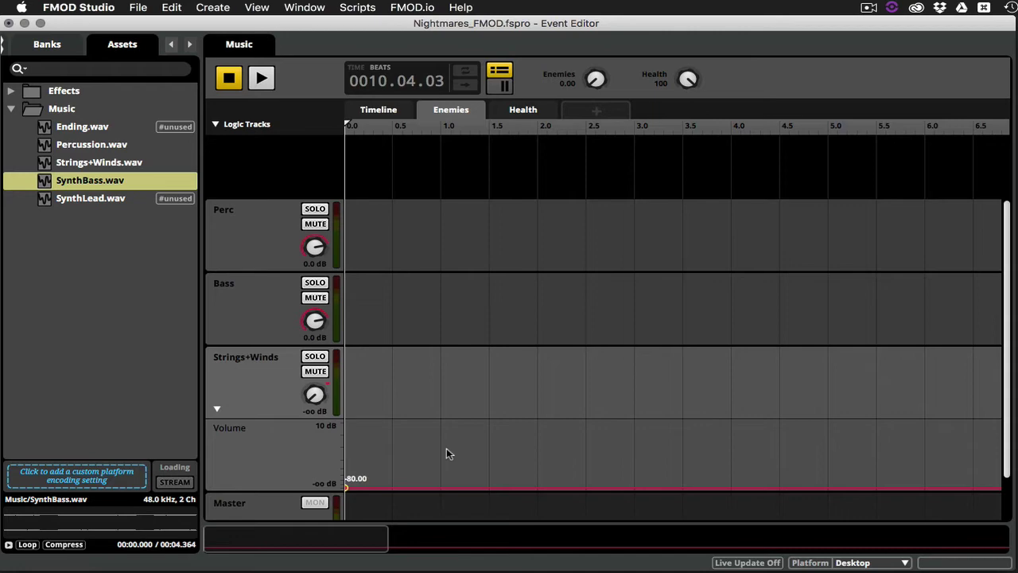
left_click(392, 114)
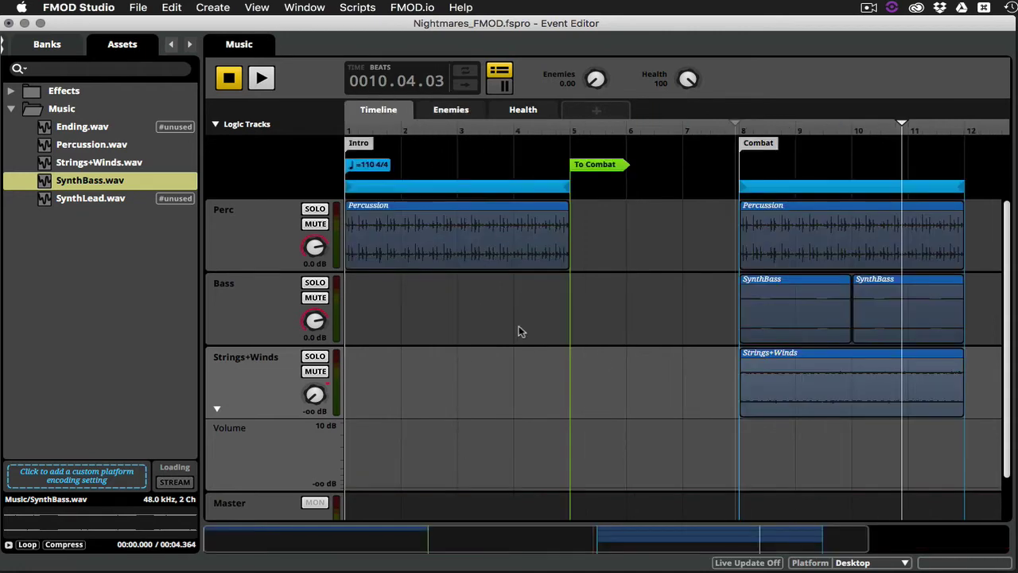
left_click(457, 112)
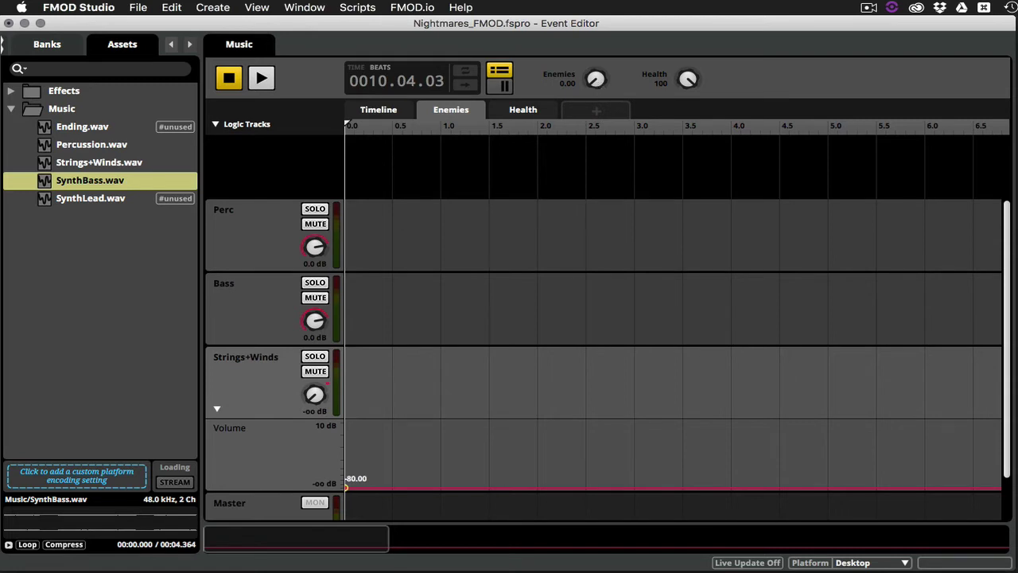
mouse_move(596, 79)
left_mouse_down()
mouse_move(596, 50)
mouse_move(596, 78)
left_mouse_up()
Add a -80.00 dB point at Enemies 3 and a 0.00 dB point near Enemies 3.8.
left_click(634, 487)
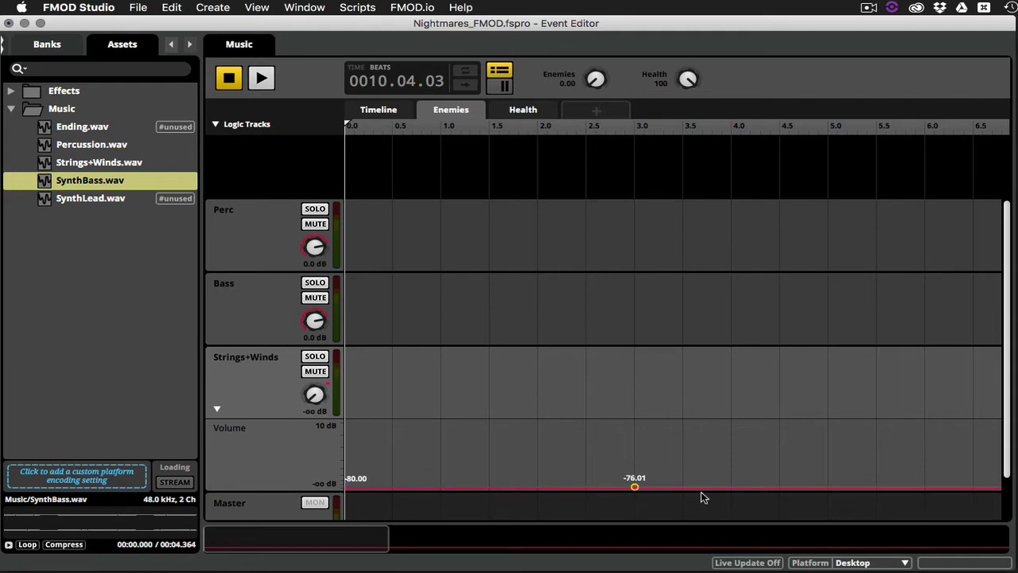
left_click_drag(635, 487, 650, 488)
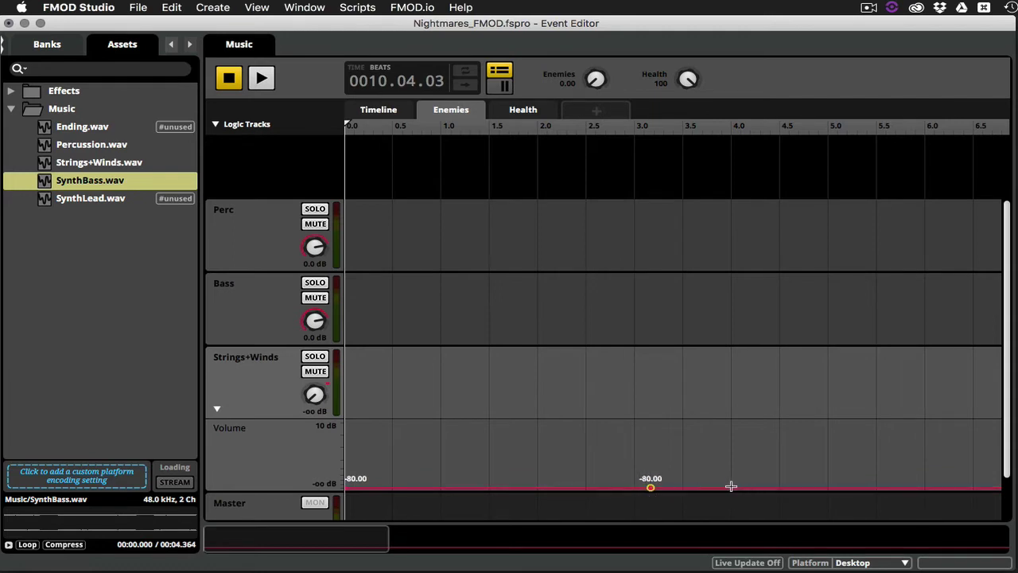
left_click(731, 487)
left_click_drag(730, 486, 722, 434)
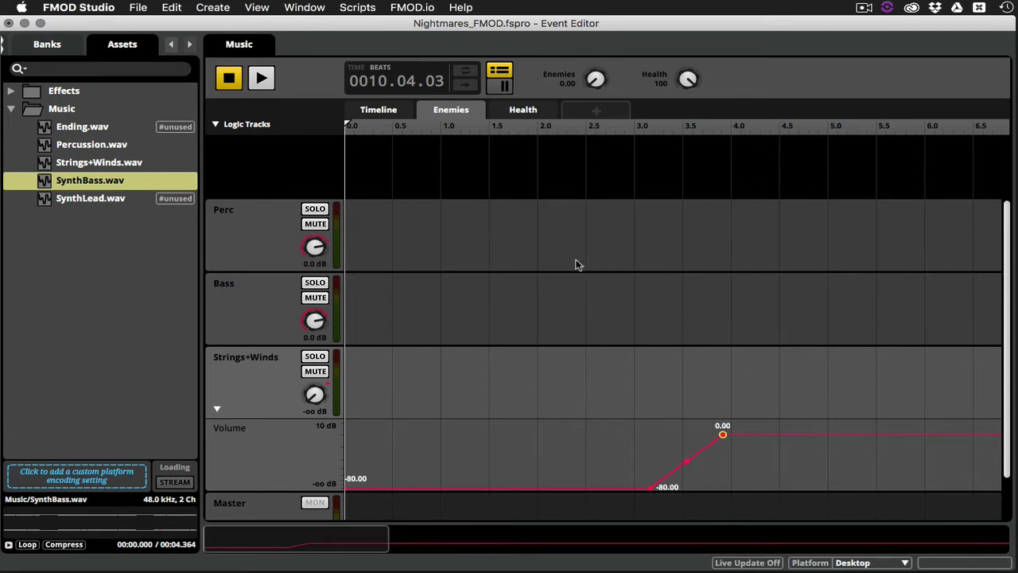
left_click(633, 458)
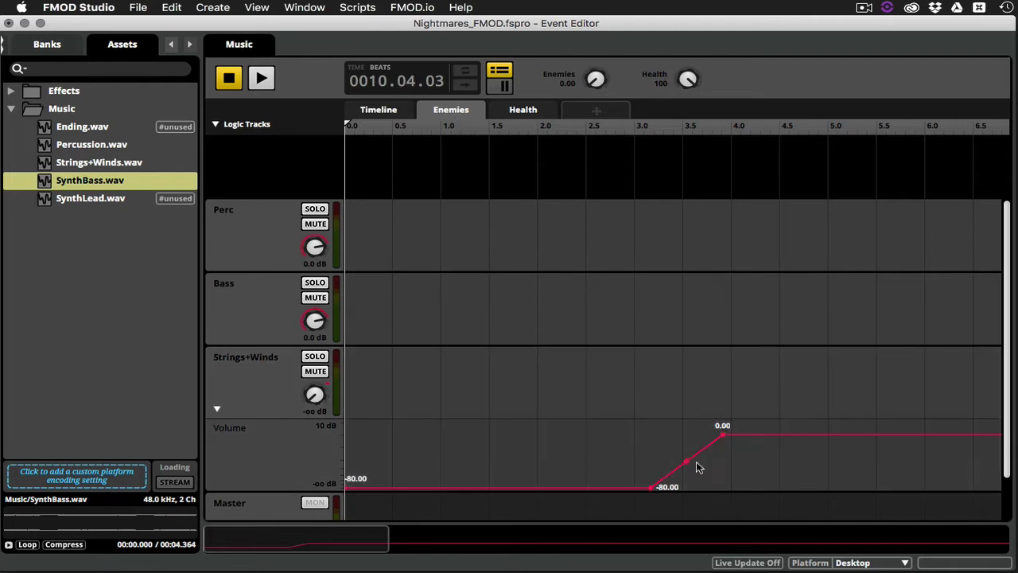
Make the Enemies parameter glide instead of jump, with a seek speed of 1.00/s.
left_click(668, 279)
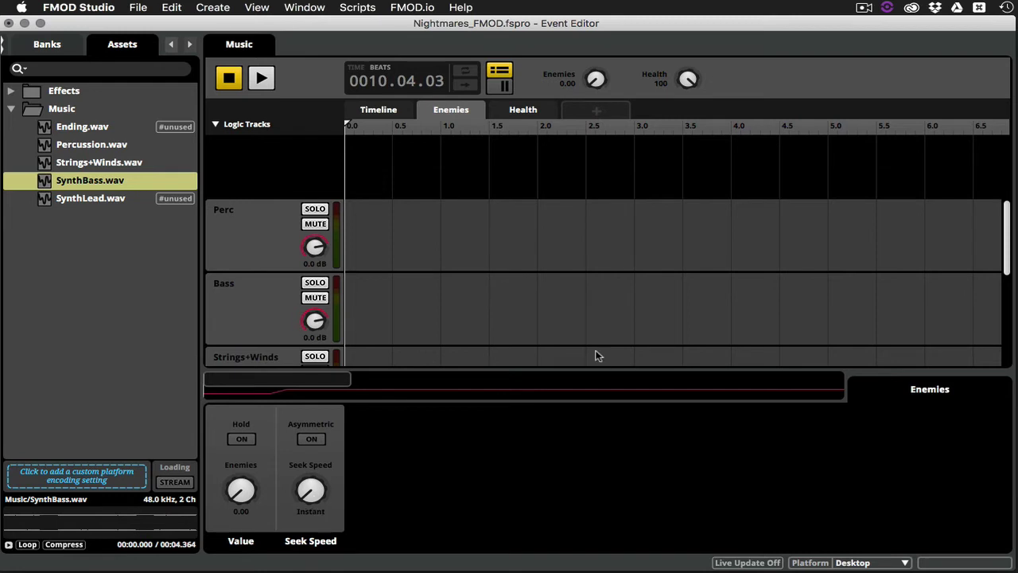
scroll(597, 355, "down", 5)
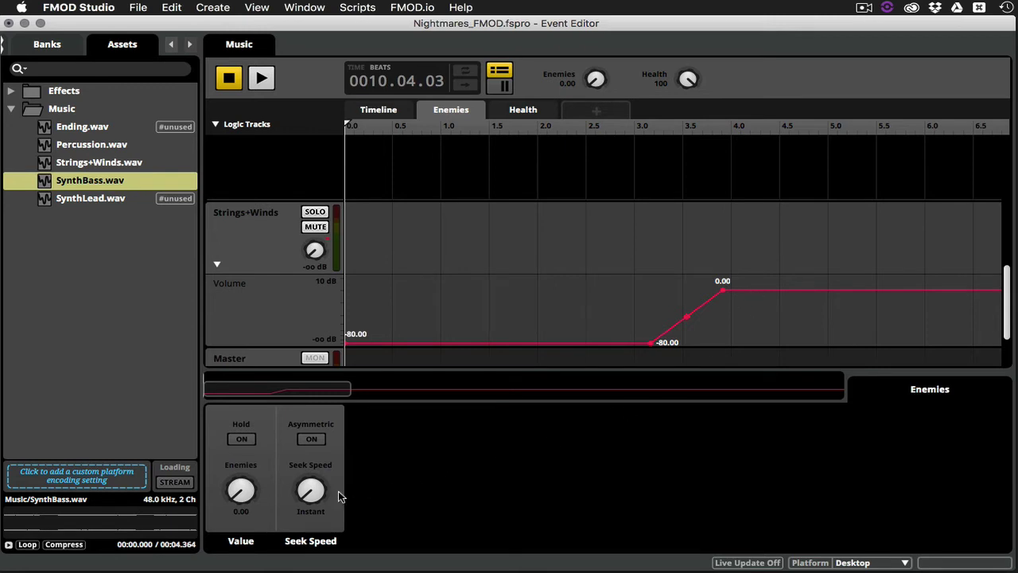
left_click_drag(310, 490, 310, 477)
left_click(311, 512)
type("1/s")
key("Return")
Play the event while raising Enemies from about 2.5 to 4.87 to hear the fade-in.
left_click(589, 127)
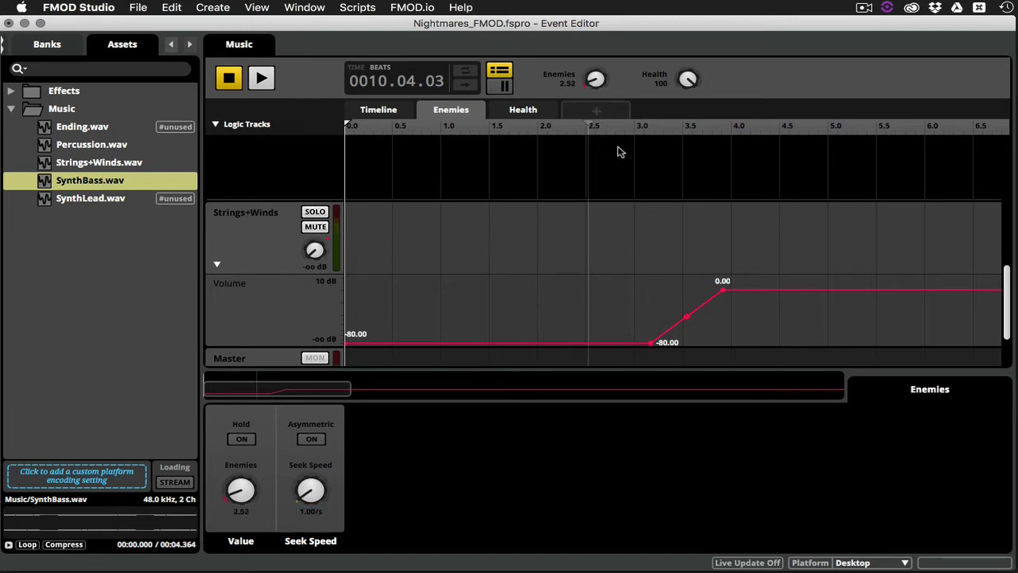
key("space")
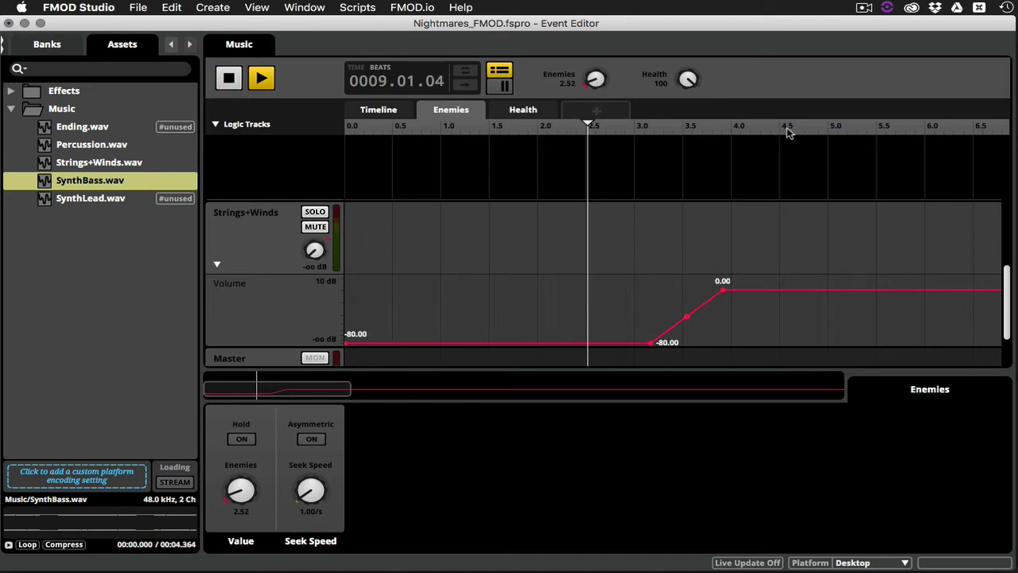
left_click(816, 127)
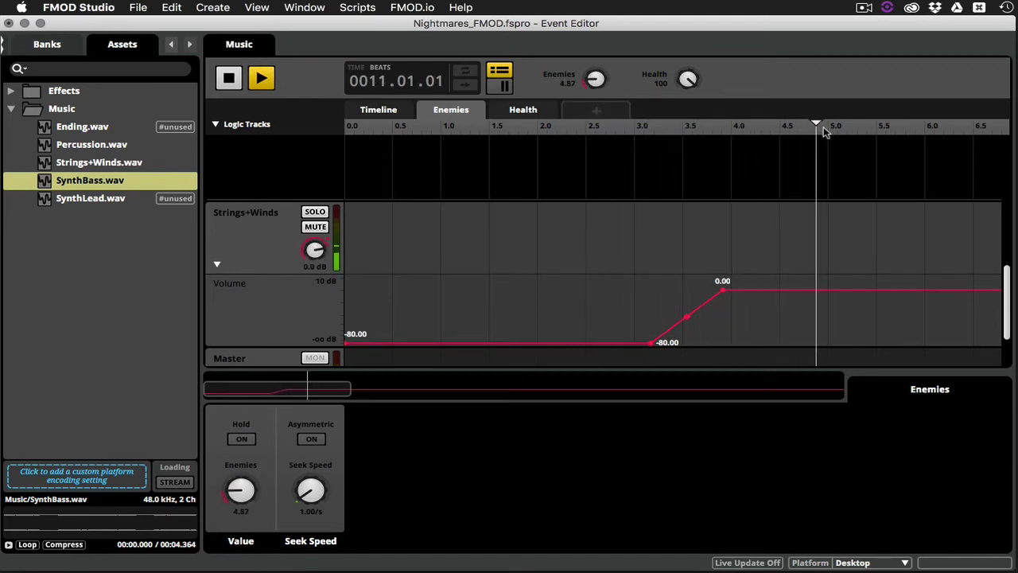
key("space")
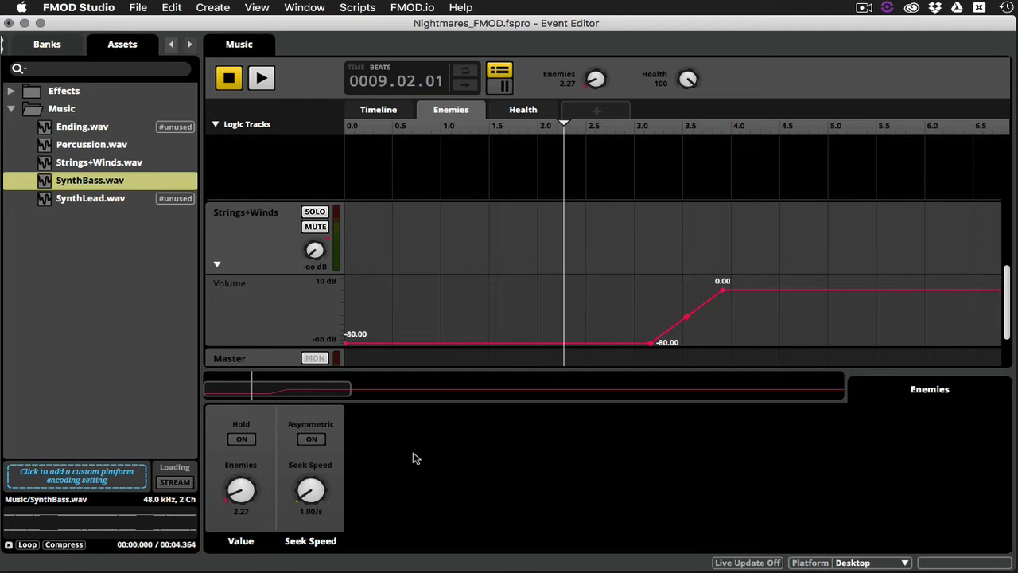
Lower the Enemies seek speed to 0.50/s and play the event again to test.
double_click(322, 514)
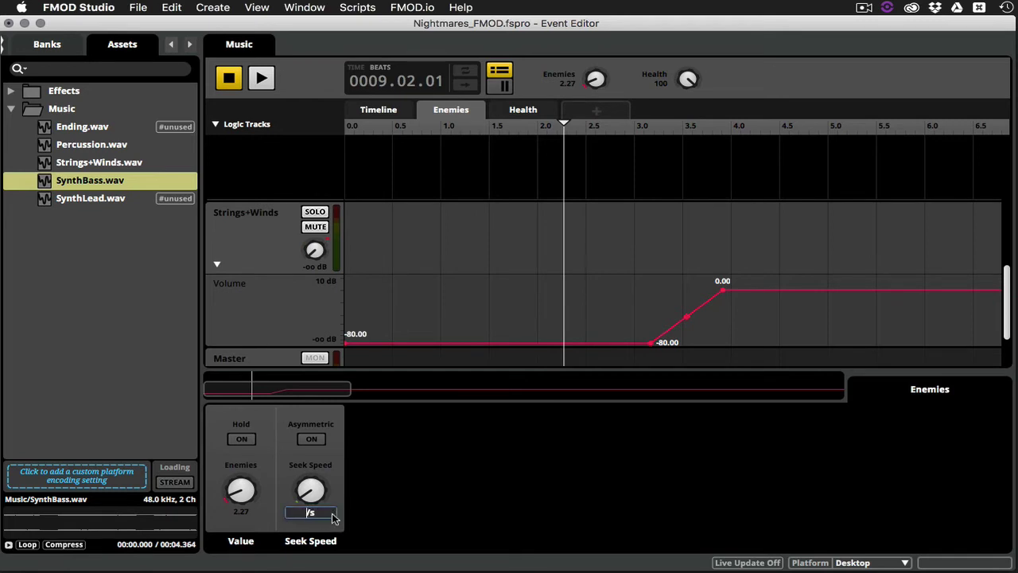
type(".5")
key("Return")
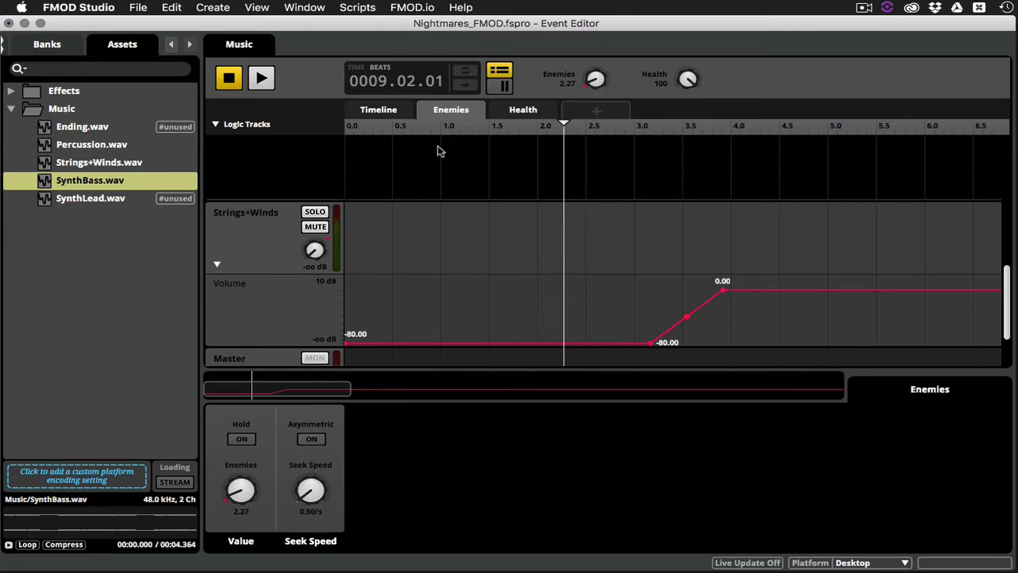
left_click(260, 79)
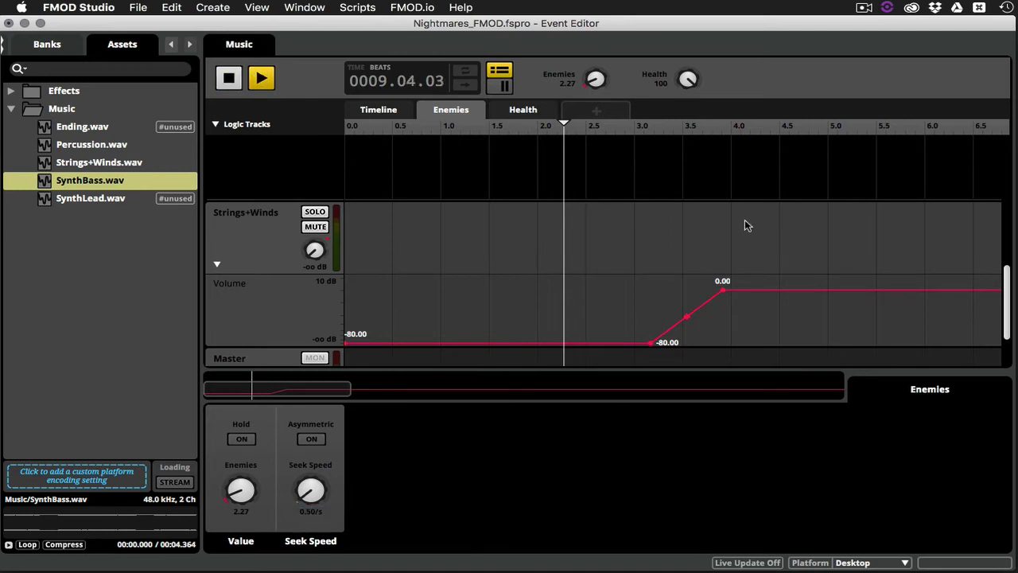
Audition the fade-in with Enemies at about 4.76, then 2.29, and stop playback.
left_click(804, 130)
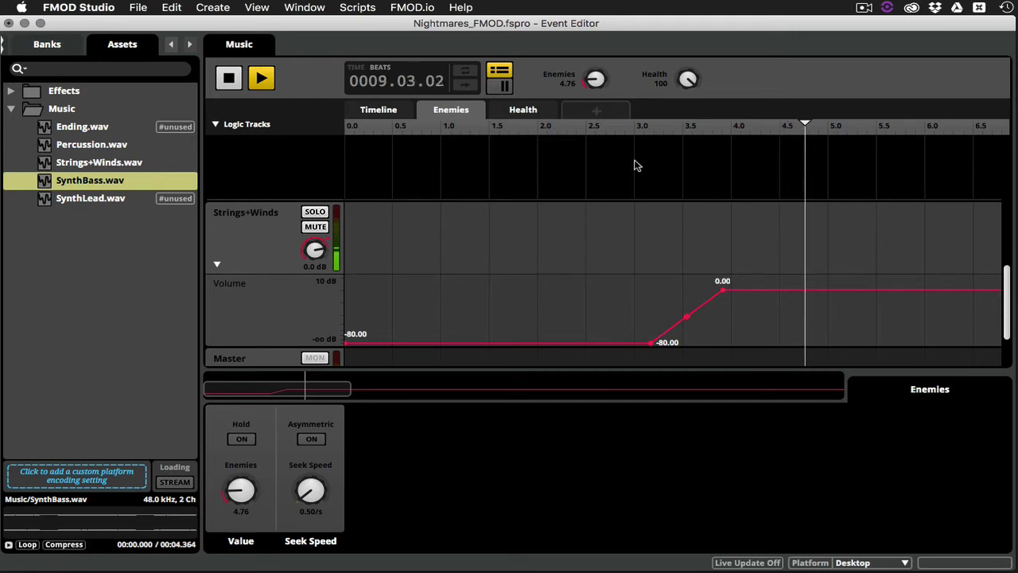
left_click(566, 127)
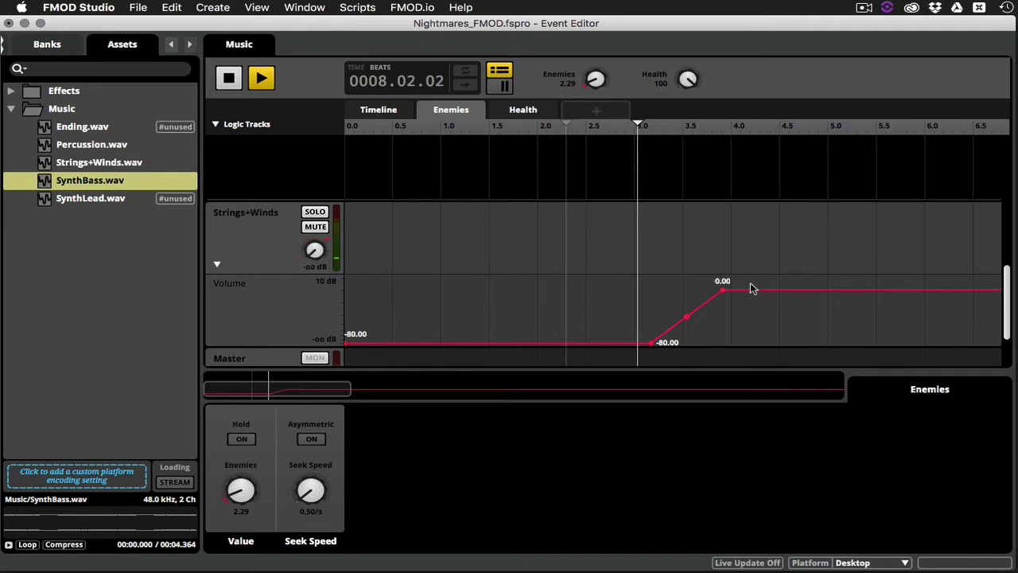
key("space")
Curve the Strings+Winds volume ramp so it rises slowly from -80 dB, then steepens toward 0 dB.
left_click(687, 318)
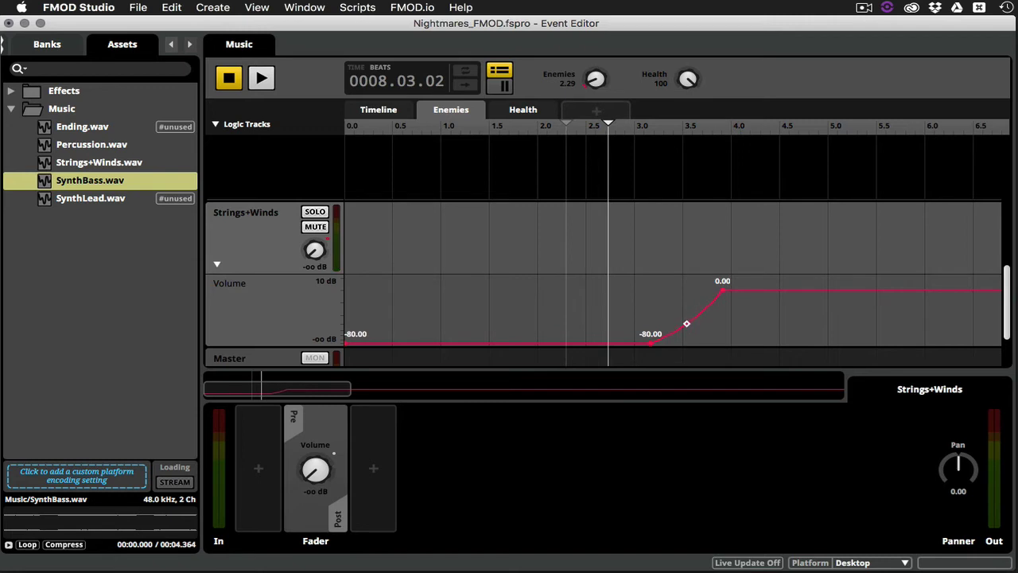
left_click(688, 327)
left_click(613, 416)
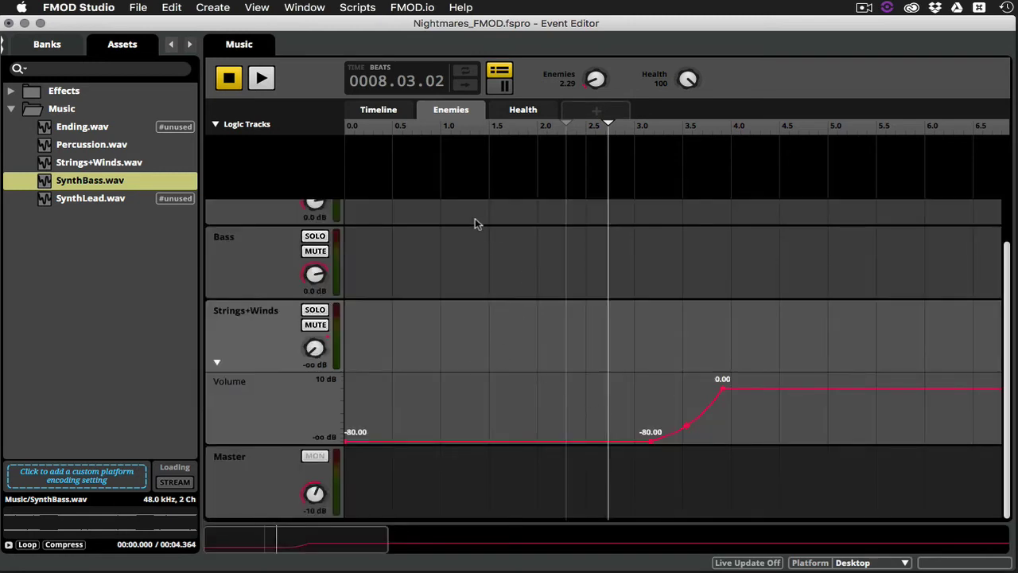
Go back to the Timeline sheet and collapse the Strings+Winds volume automation lane.
left_click(381, 111)
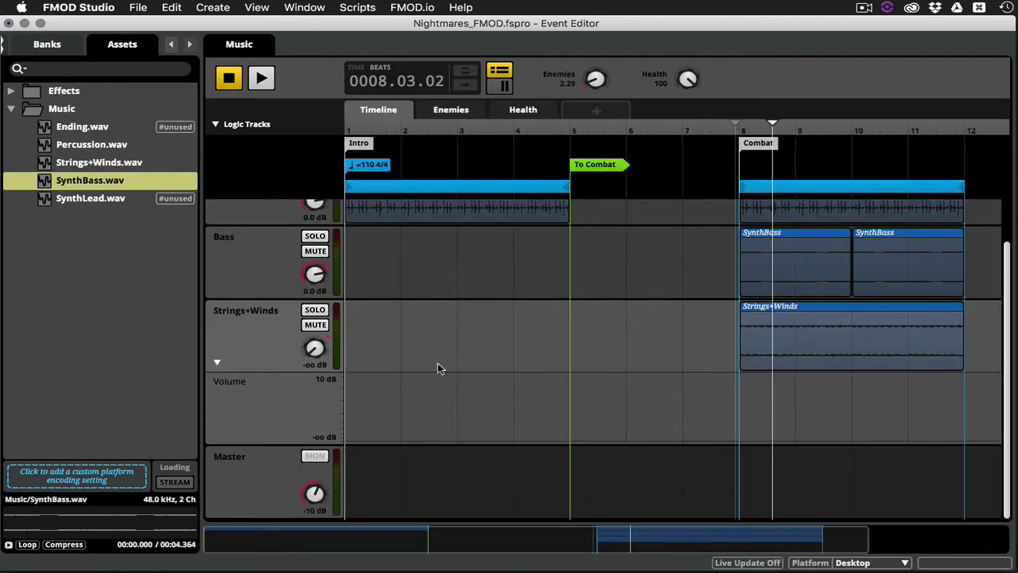
scroll(437, 368, "up", 2)
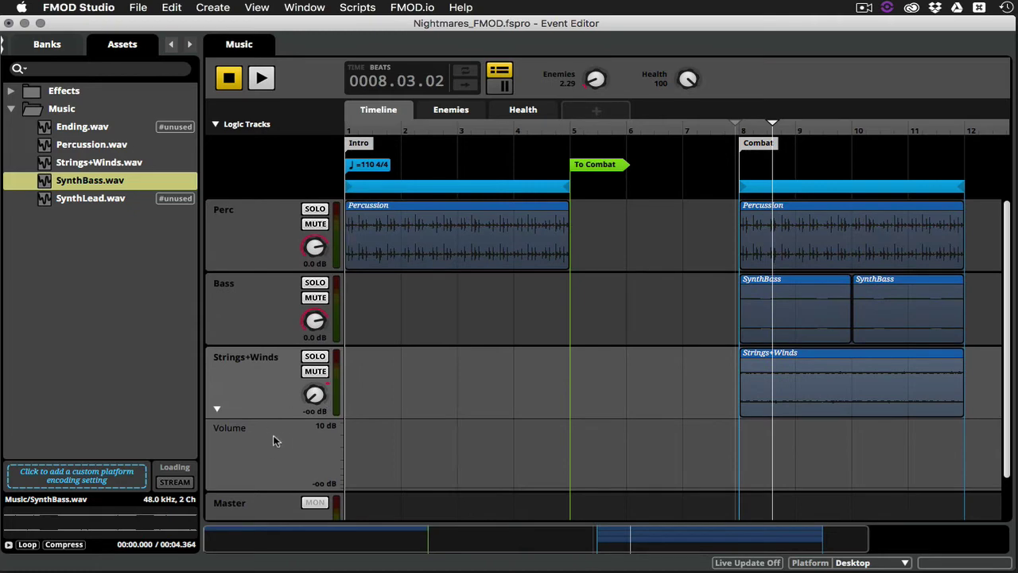
left_click(216, 409)
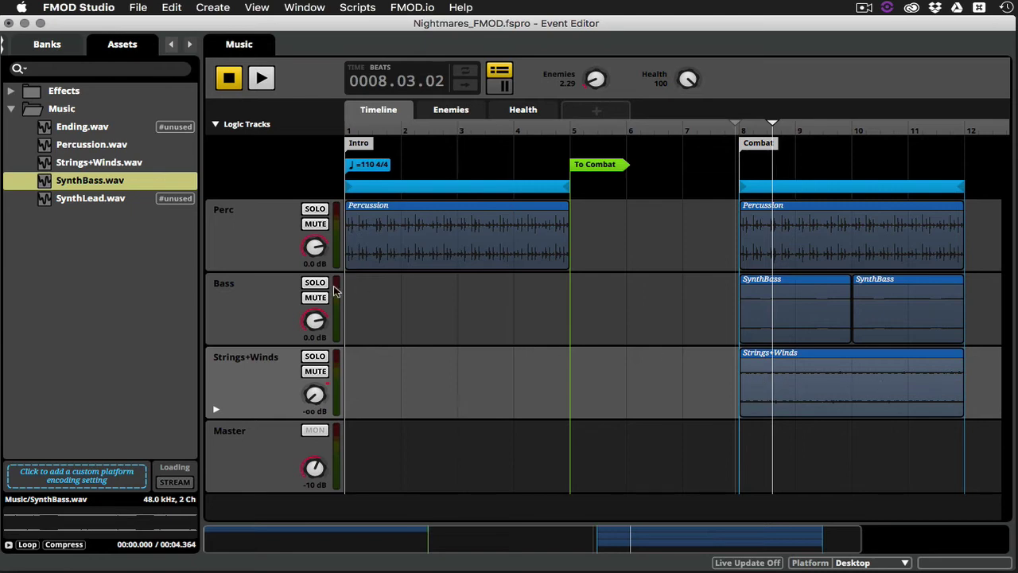
Add a new audio track below Strings+Winds and name it 'Lead'.
left_click(247, 387)
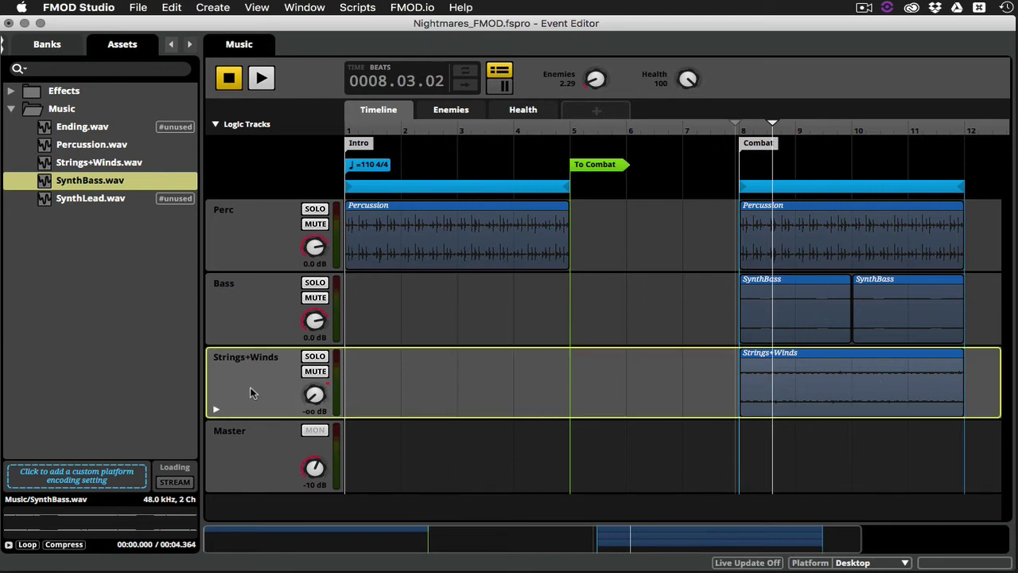
right_click(250, 386)
left_click(269, 398)
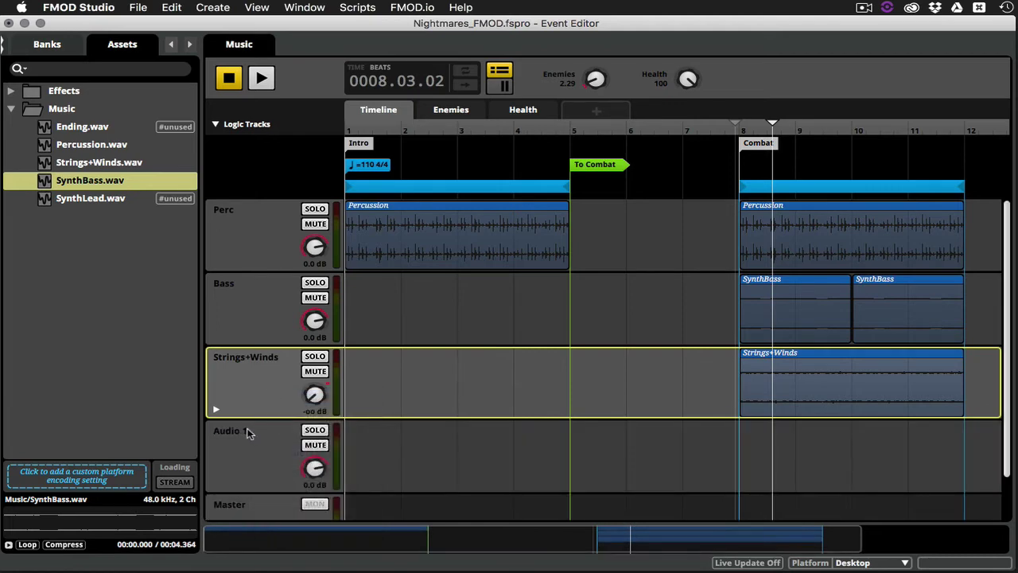
double_click(239, 430)
type("Lead")
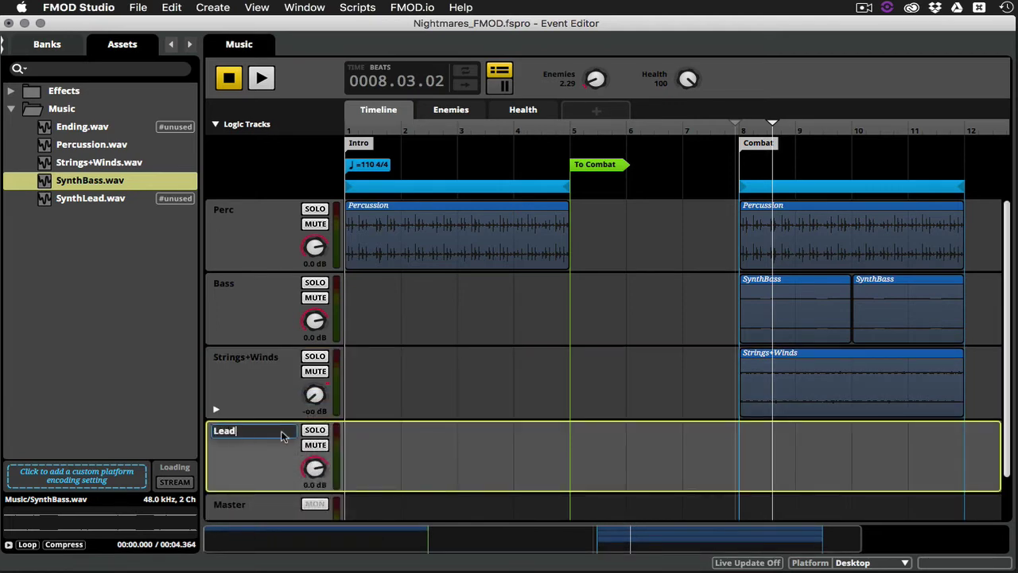
key("Return")
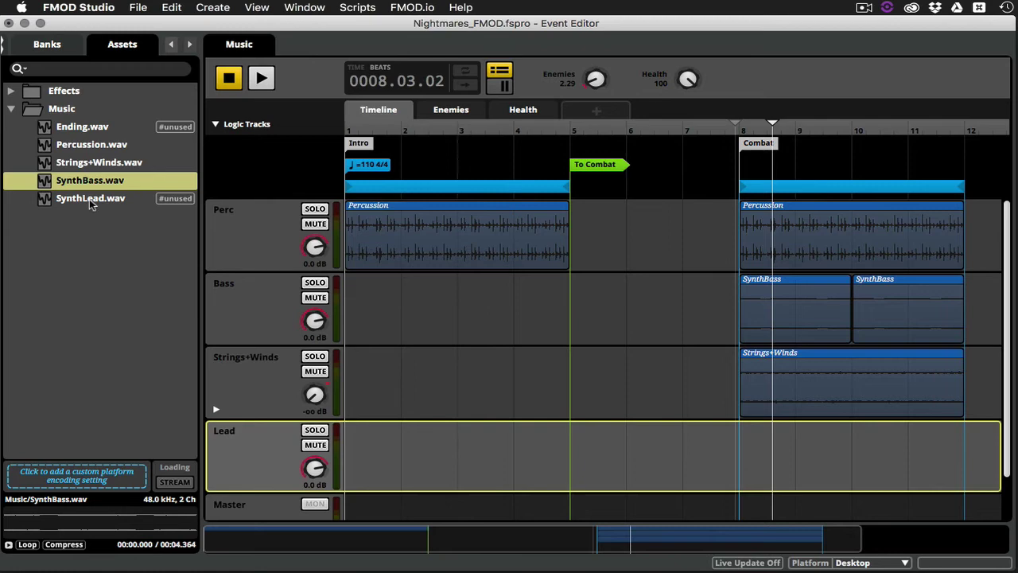
Place SynthLead.wav on the Lead track starting at the Combat marker.
mouse_move(89, 199)
left_mouse_down()
mouse_move(547, 315)
mouse_move(778, 463)
mouse_move(790, 450)
mouse_move(775, 456)
left_mouse_up()
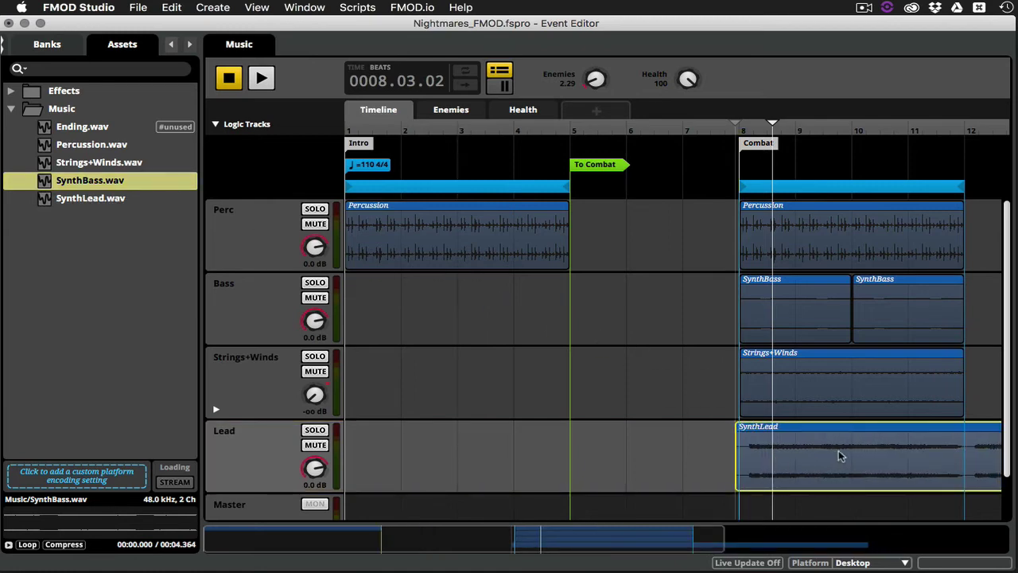
scroll(839, 450, "down", 2)
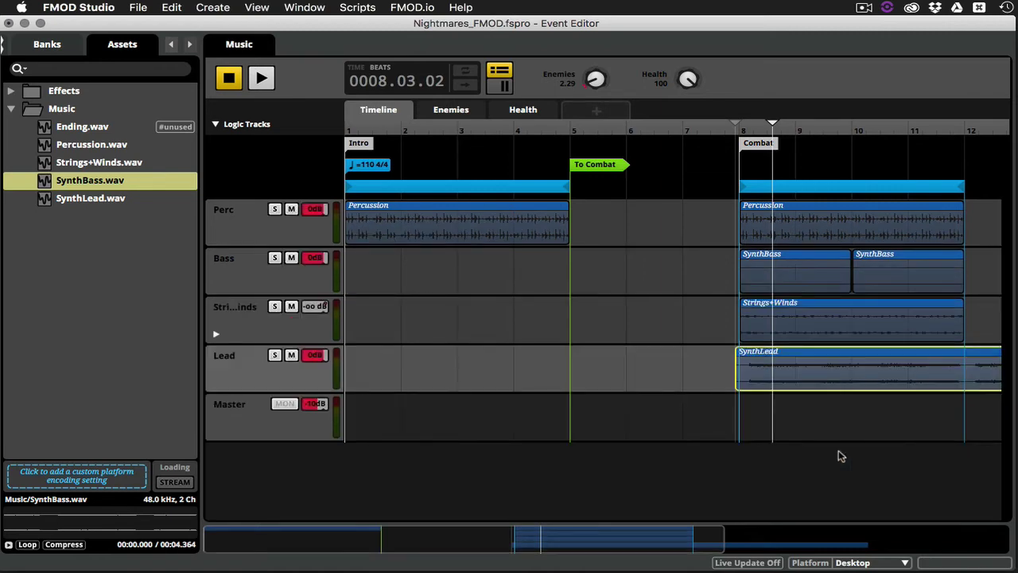
scroll(840, 456, "down", 2)
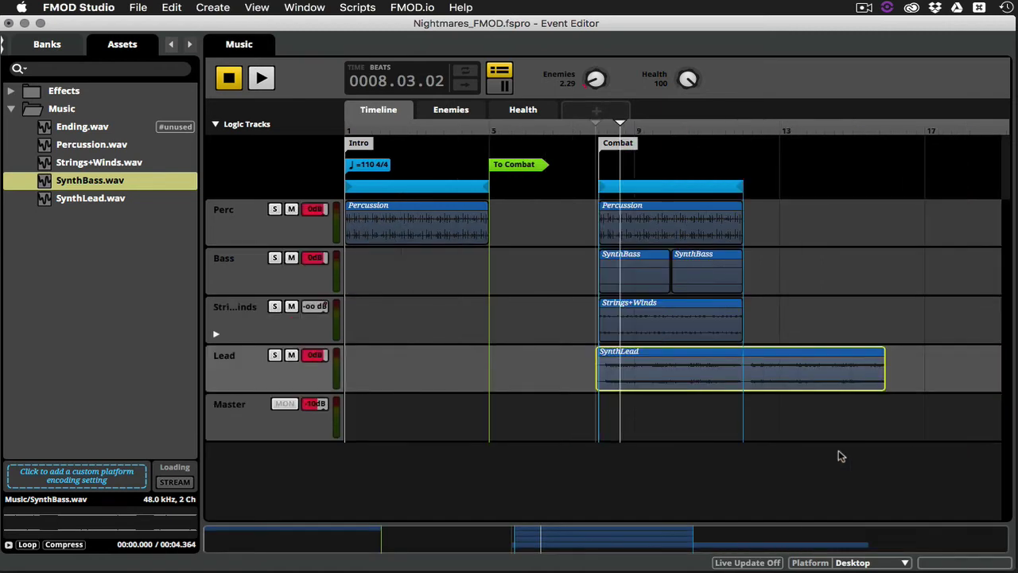
Stretch the Combat loop to SynthLead's end and copy the Strings+Winds, SynthBass and Percussion clips after the originals.
left_click(706, 191)
left_click_drag(743, 191, 885, 195)
left_click(718, 311)
left_click_drag(718, 311, 864, 311)
left_click(809, 272)
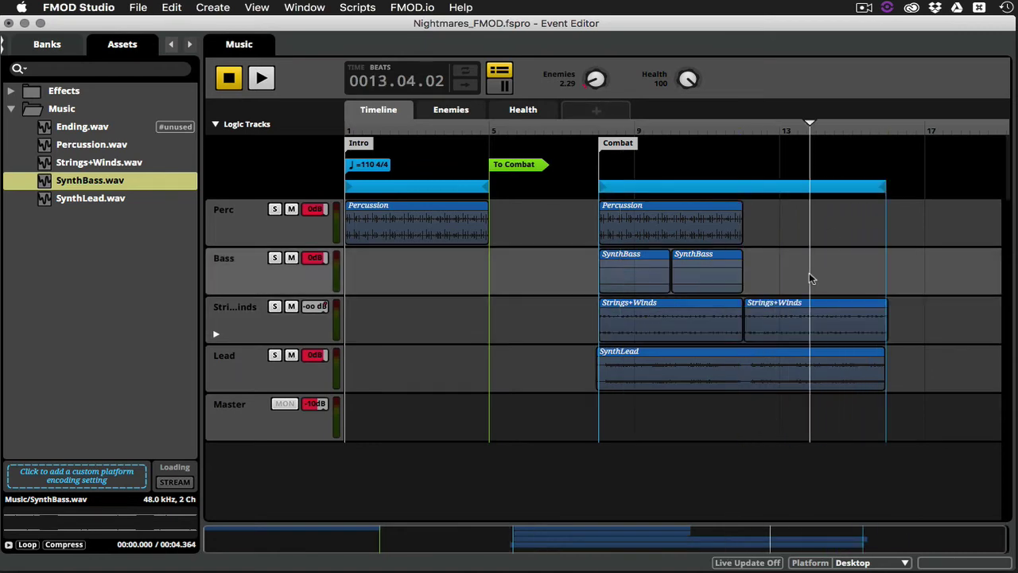
left_click_drag(676, 274, 822, 277)
left_click_drag(725, 231, 900, 248)
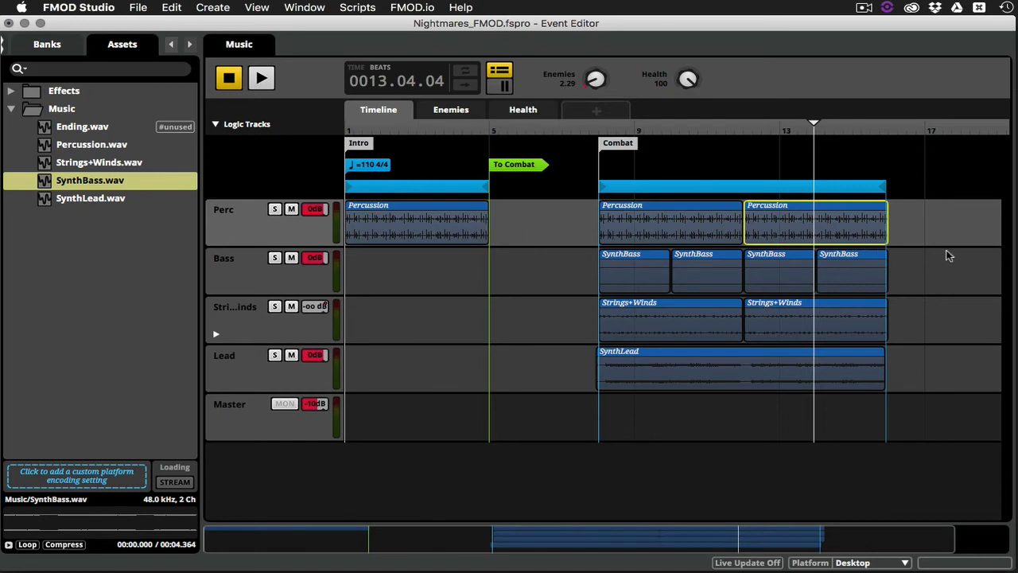
Add volume automation to the Lead track and show it on the Enemies sheet.
left_click(323, 391)
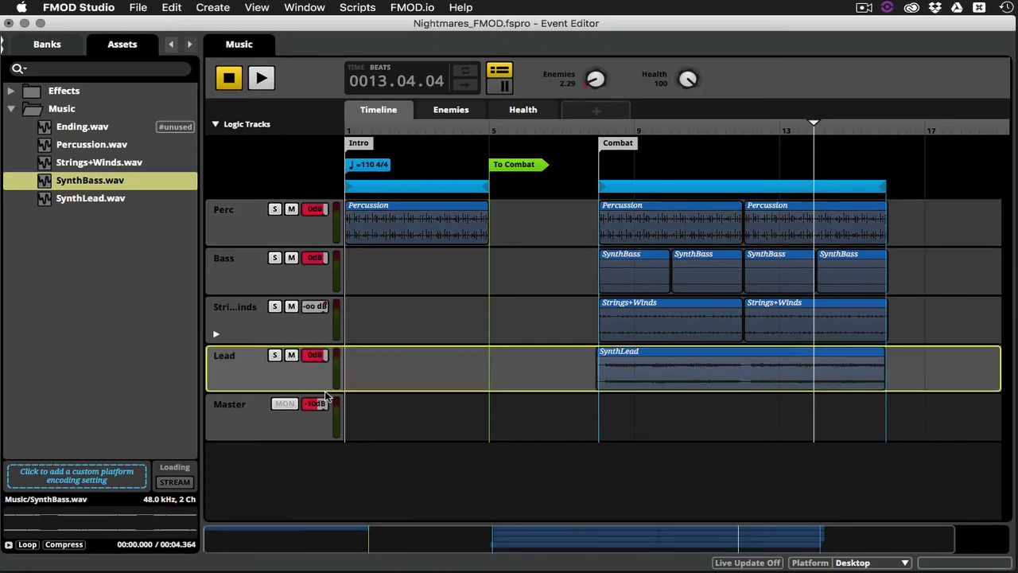
left_click(452, 364)
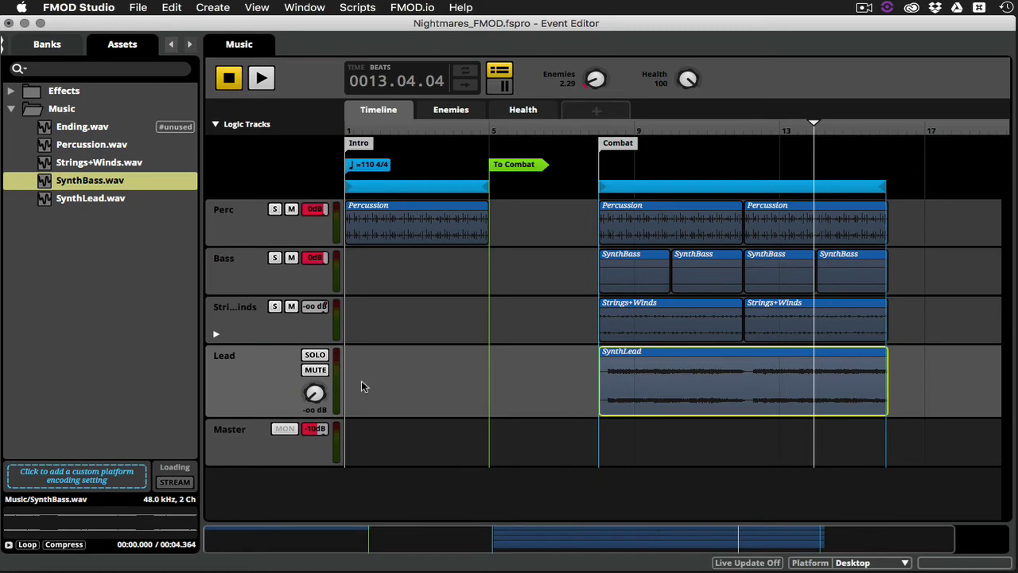
right_click(318, 398)
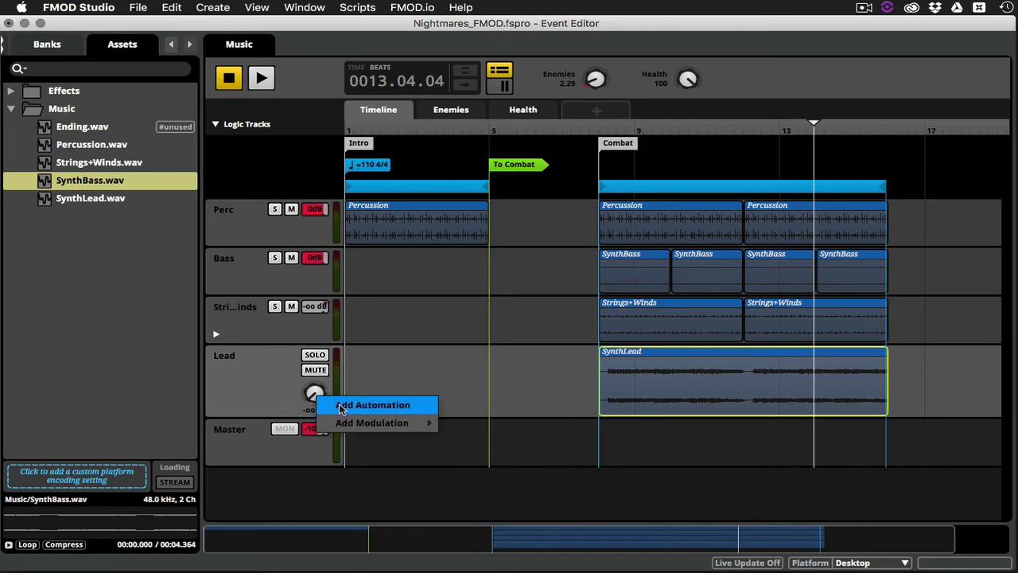
left_click(354, 405)
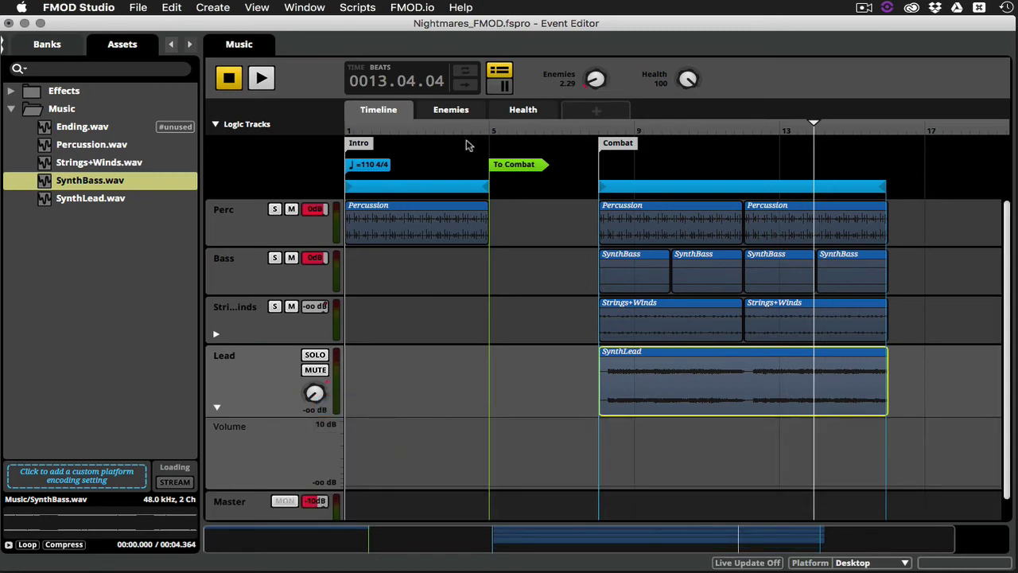
left_click(458, 114)
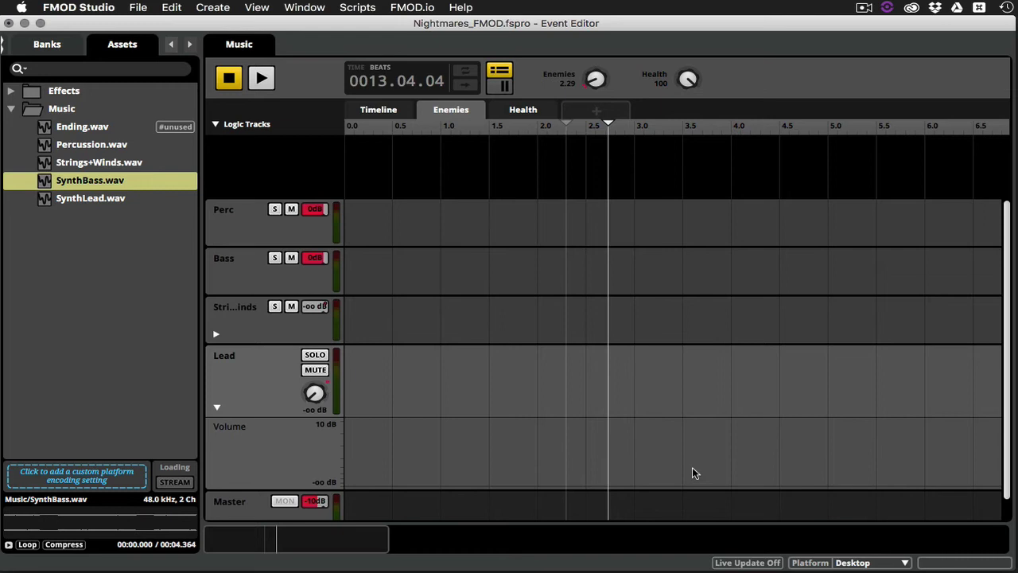
Draw the Lead volume curve: -80 dB until Enemies about 6, rising to 0 dB near 7.
left_click(576, 484)
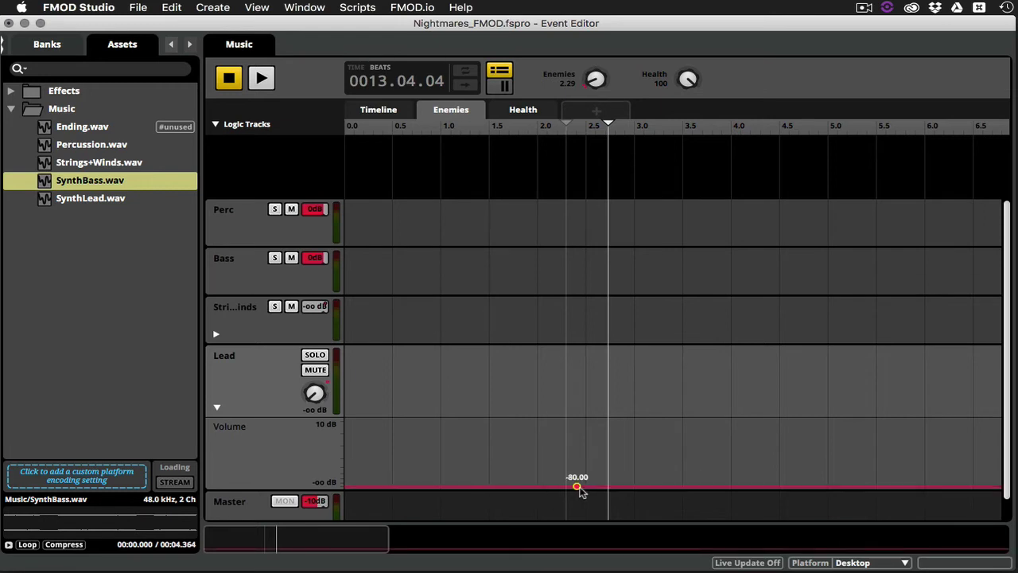
left_click_drag(576, 485, 346, 486)
scroll(862, 424, "right", 5)
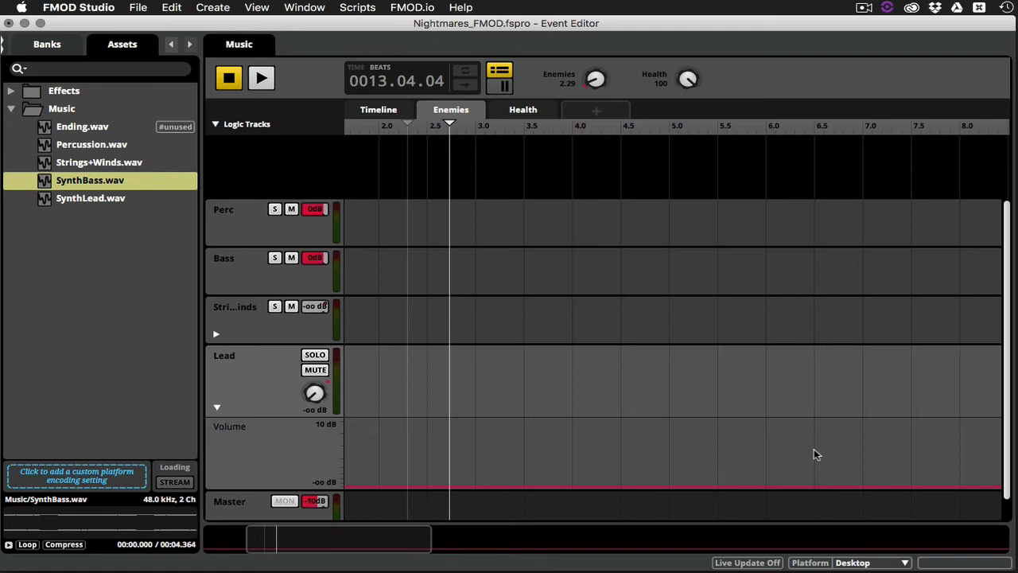
left_click(778, 485)
left_click(853, 486)
left_click_drag(854, 486, 853, 432)
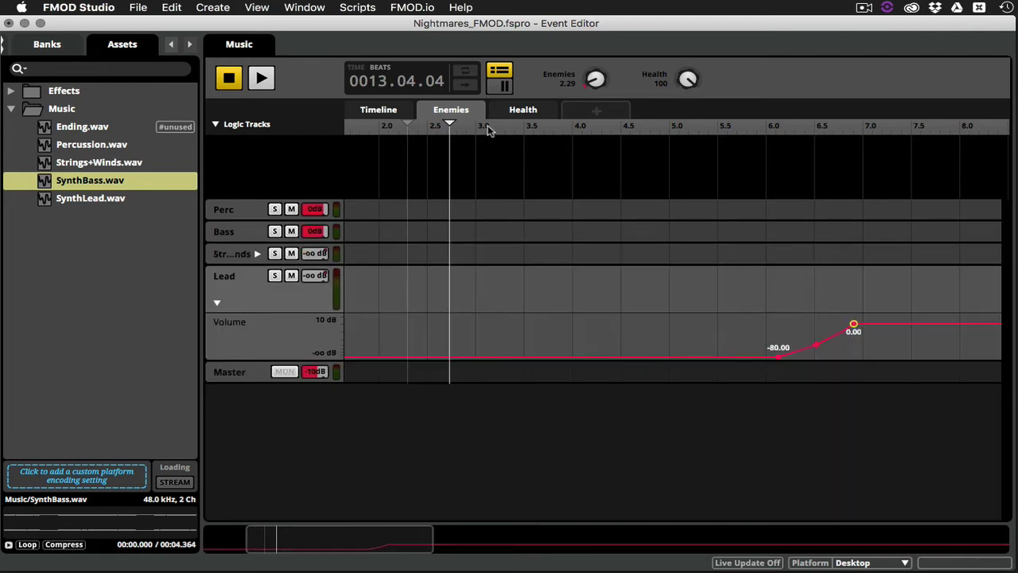
scroll(488, 129, "down", 3)
scroll(488, 130, "down", 3)
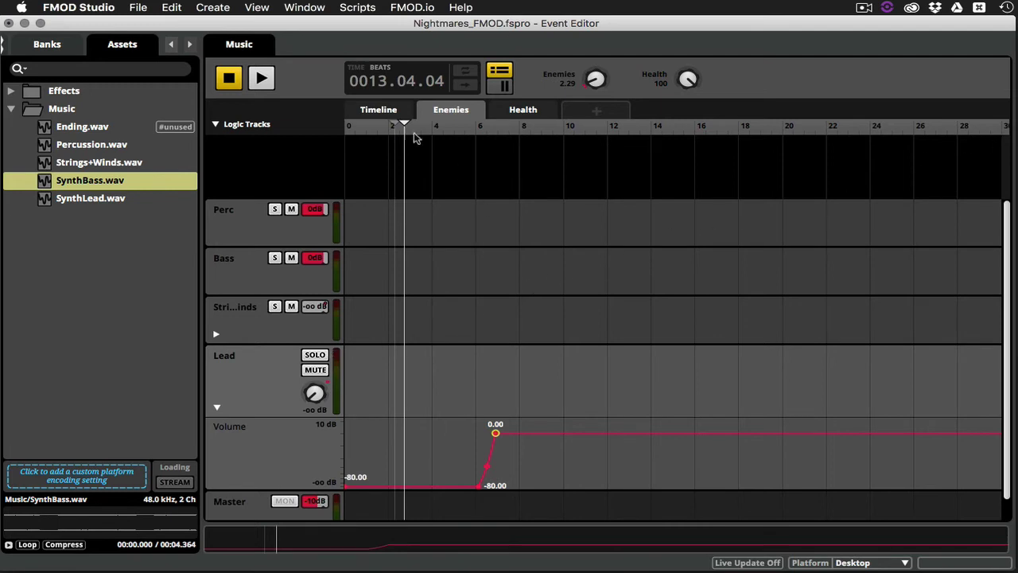
Replay the event from the start and raise Enemies to about 5, then 8, to hear the layers enter.
left_click(241, 85)
left_click(262, 77)
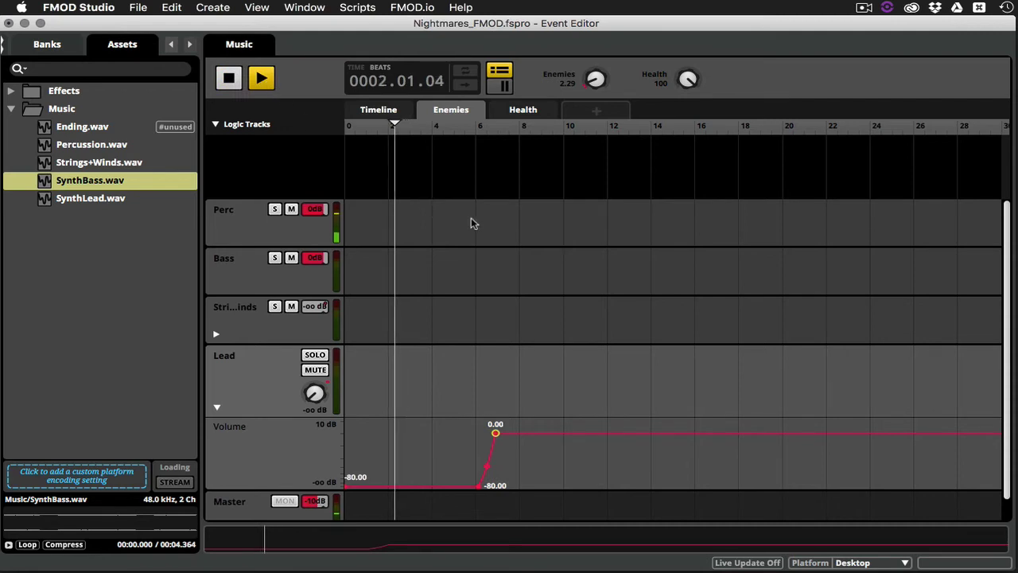
left_click(455, 129)
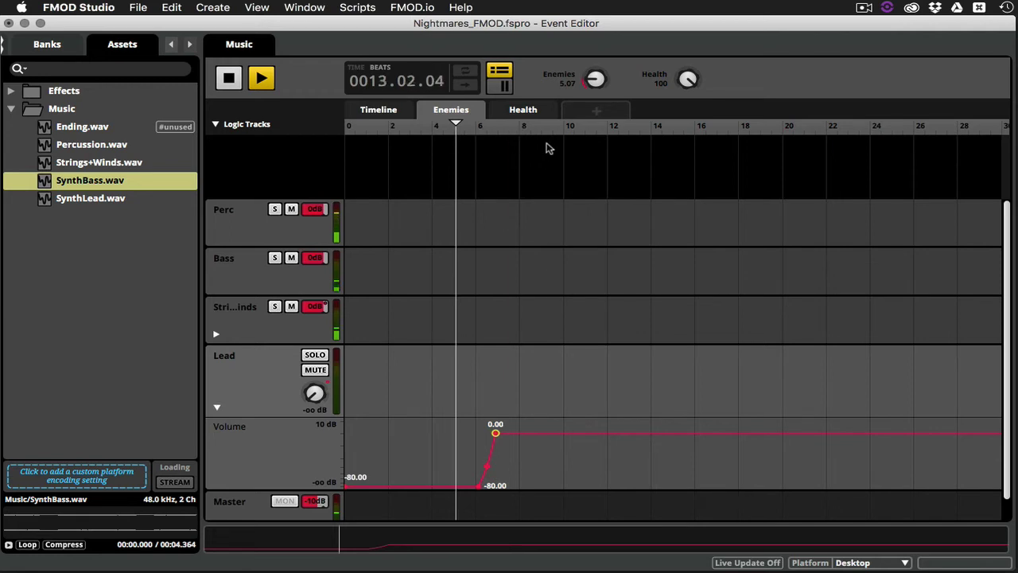
left_click(525, 127)
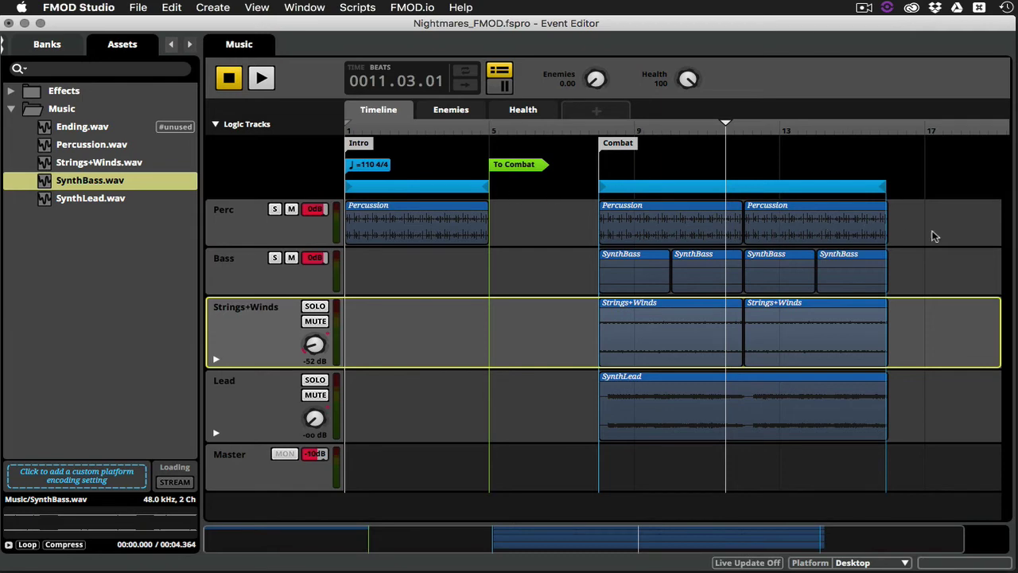
Add a To Intro transition region spanning the Combat section from bar 8 to about bar 16.
right_click(752, 174)
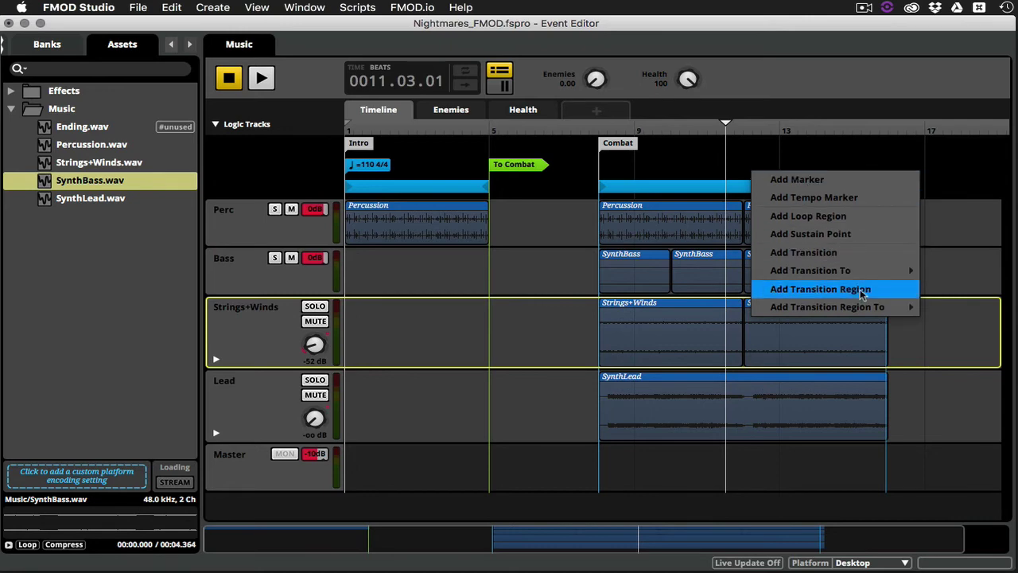
mouse_move(849, 308)
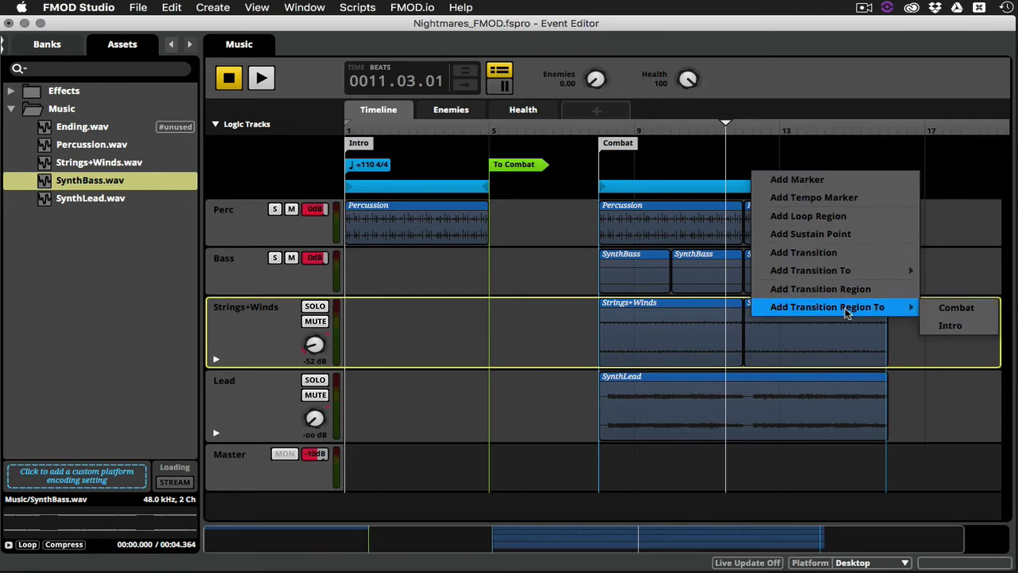
left_click(947, 325)
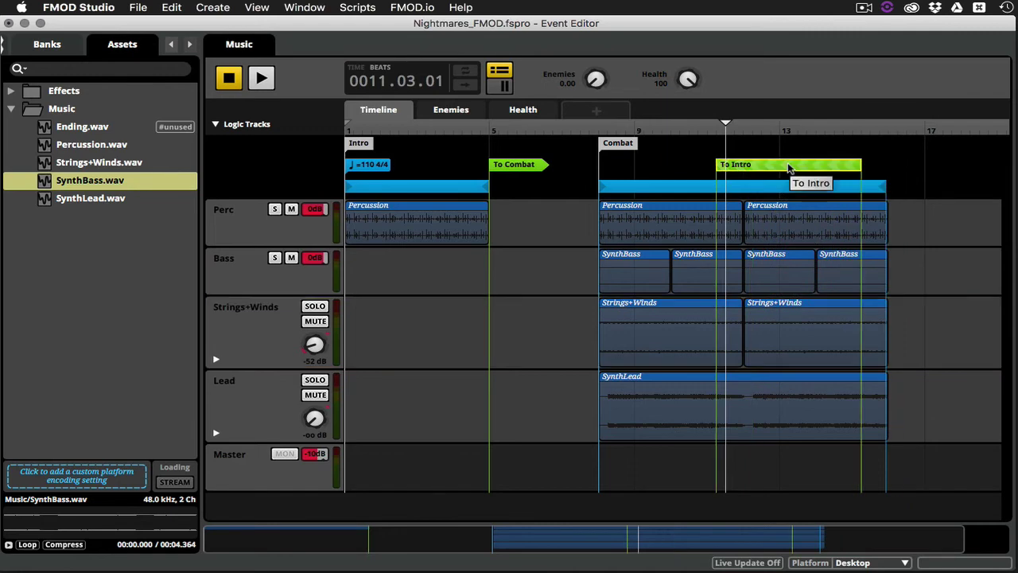
left_click_drag(789, 167, 673, 169)
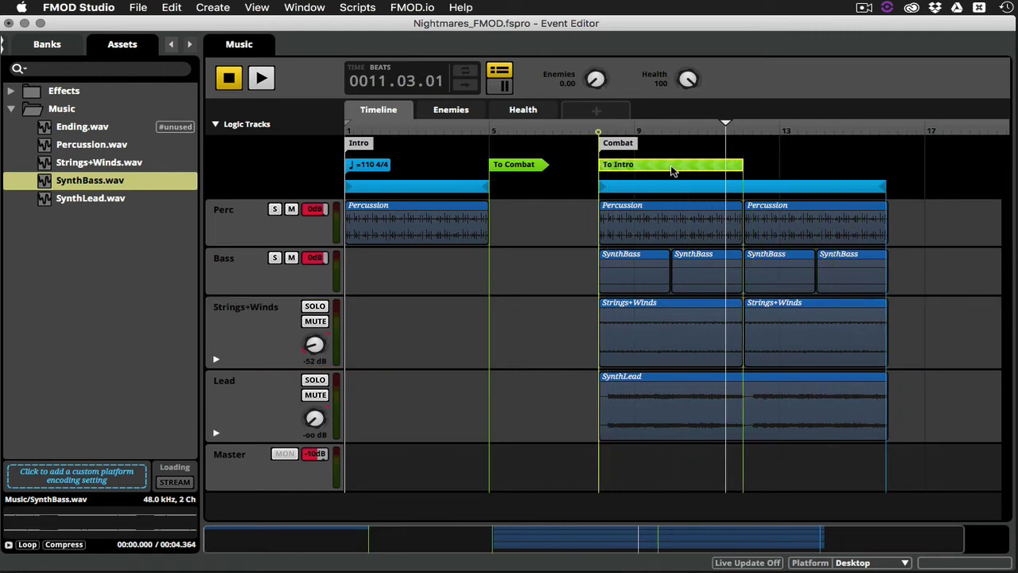
left_click_drag(740, 164, 885, 169)
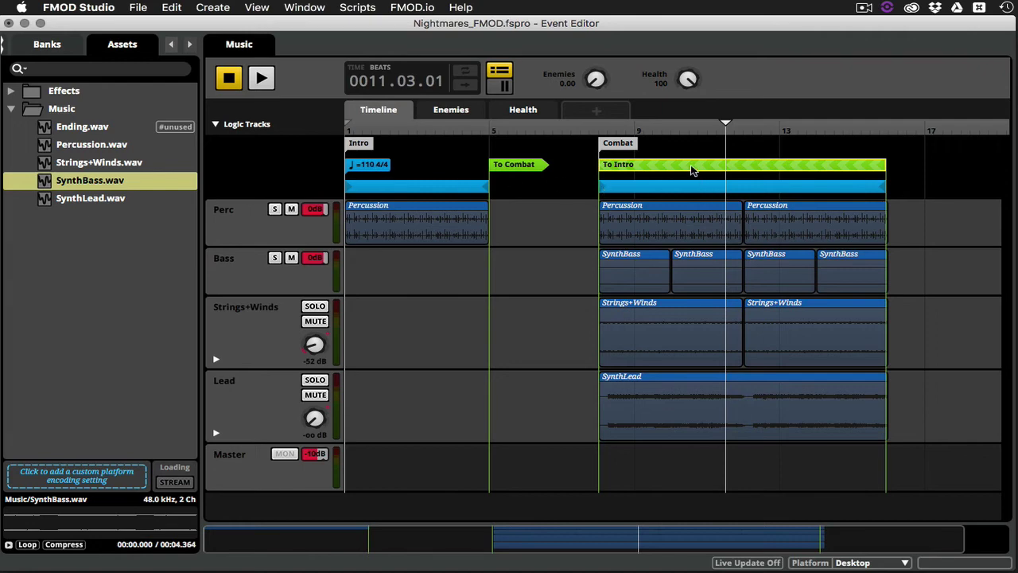
Give the To Intro region an Enemies parameter condition limited to 0.00–0.00.
left_click(662, 169)
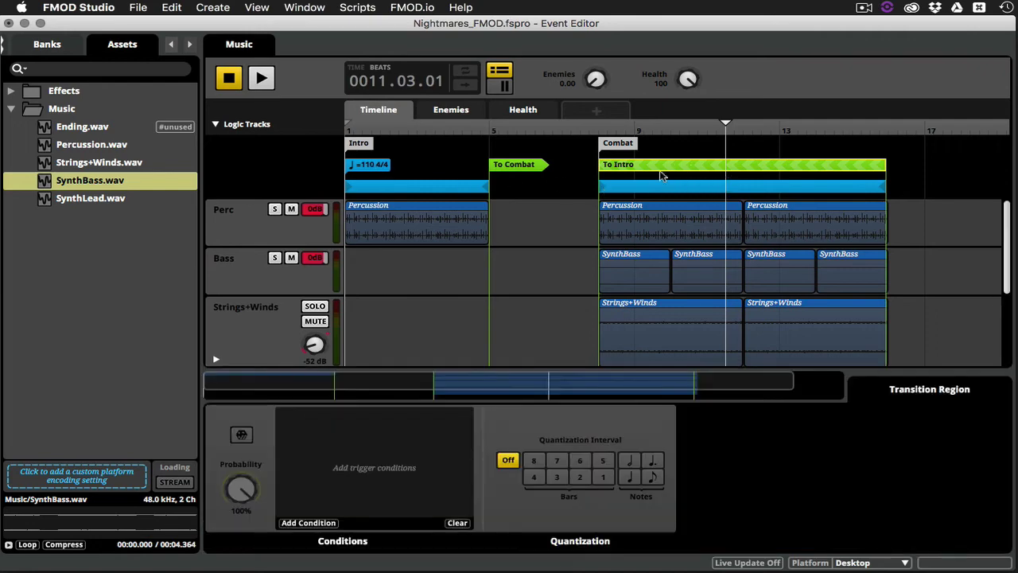
left_click(322, 523)
mouse_move(335, 515)
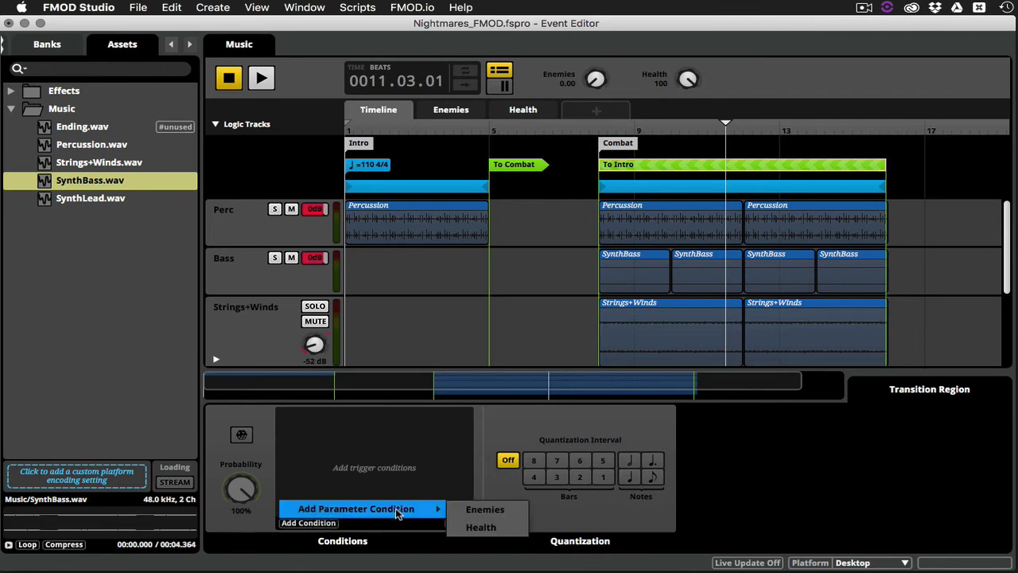
left_click(477, 509)
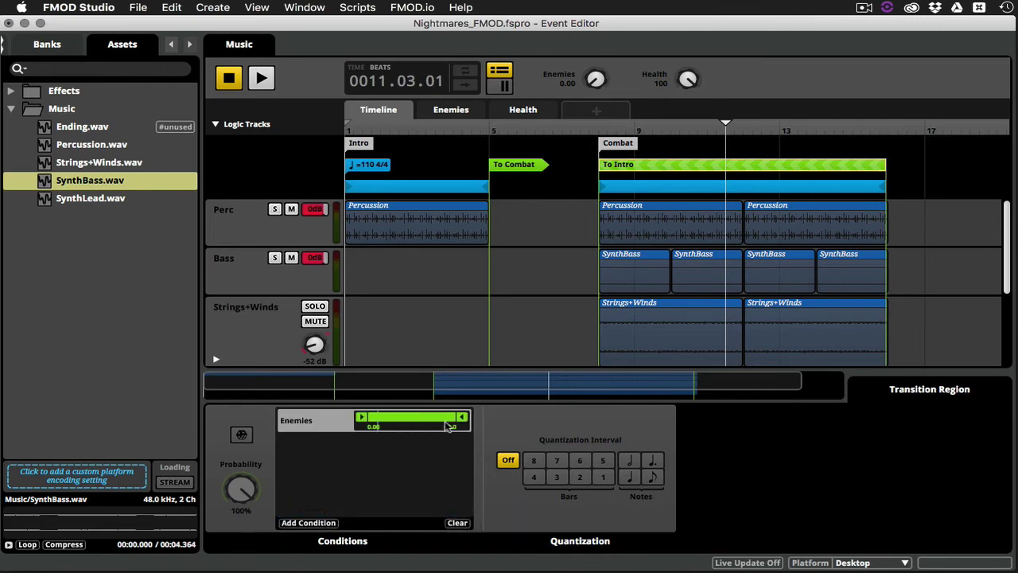
left_click_drag(461, 418, 390, 425)
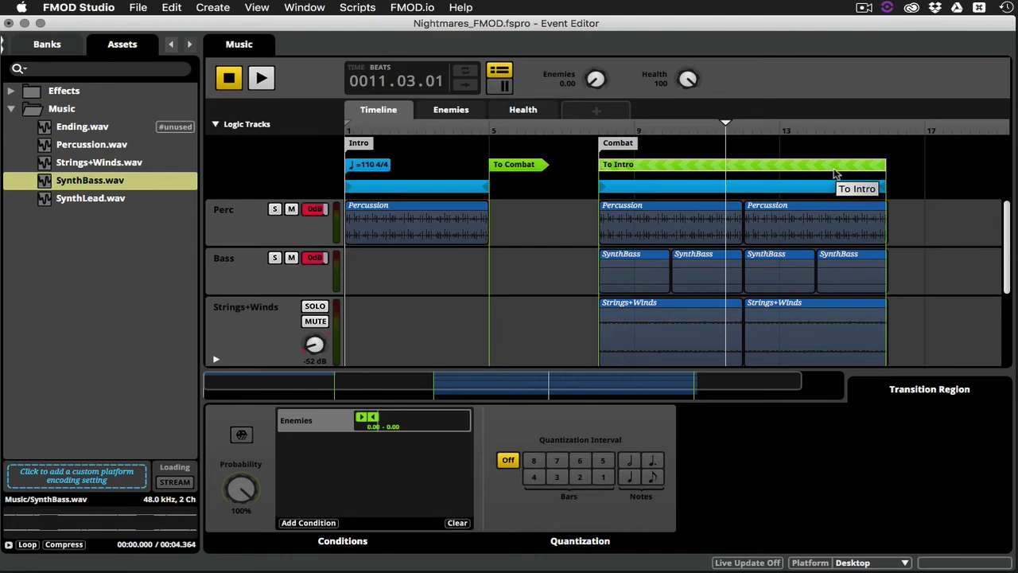
left_click(602, 180)
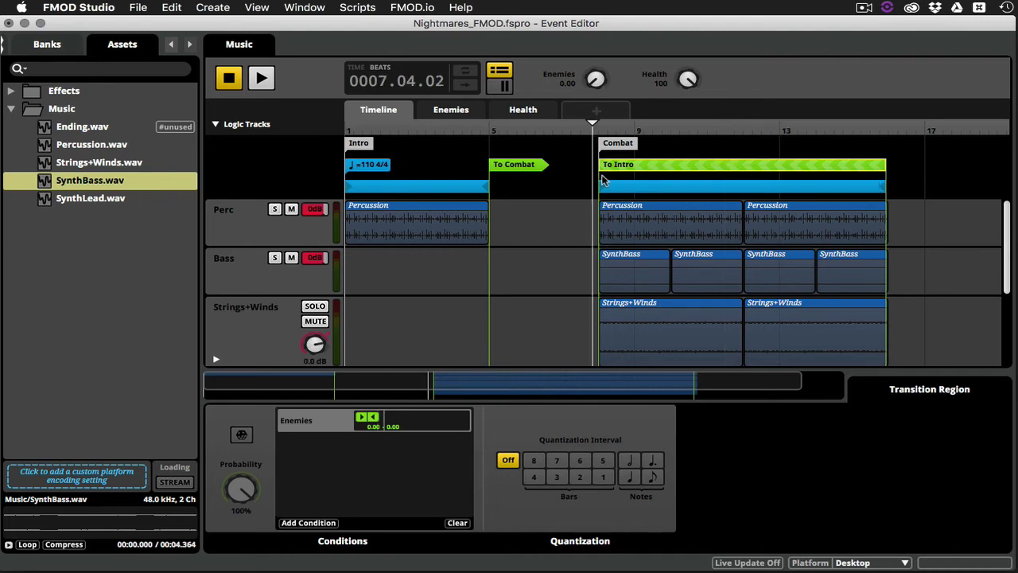
left_click_drag(594, 80, 629, 84)
key("space")
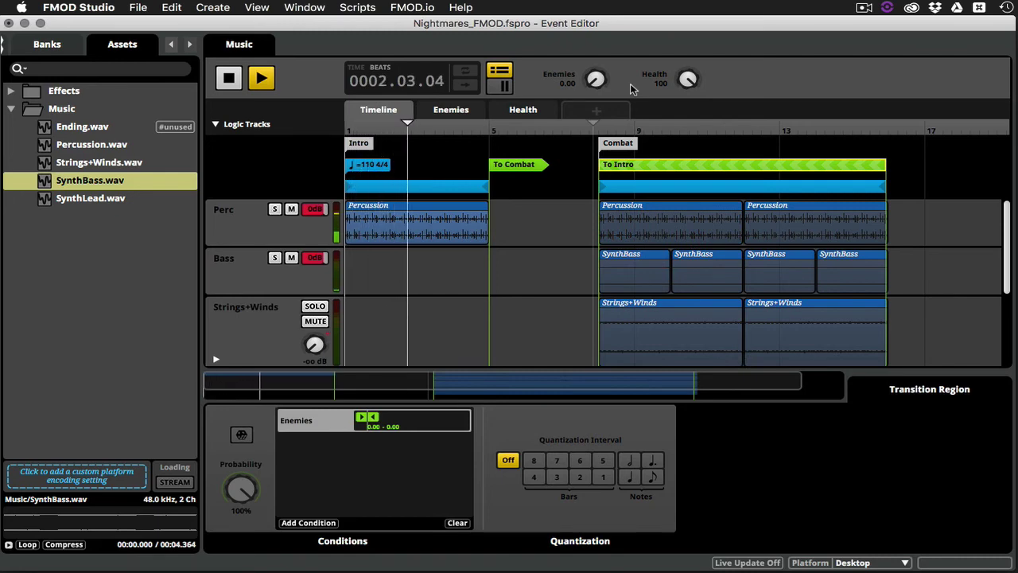
left_click_drag(595, 79, 596, 111)
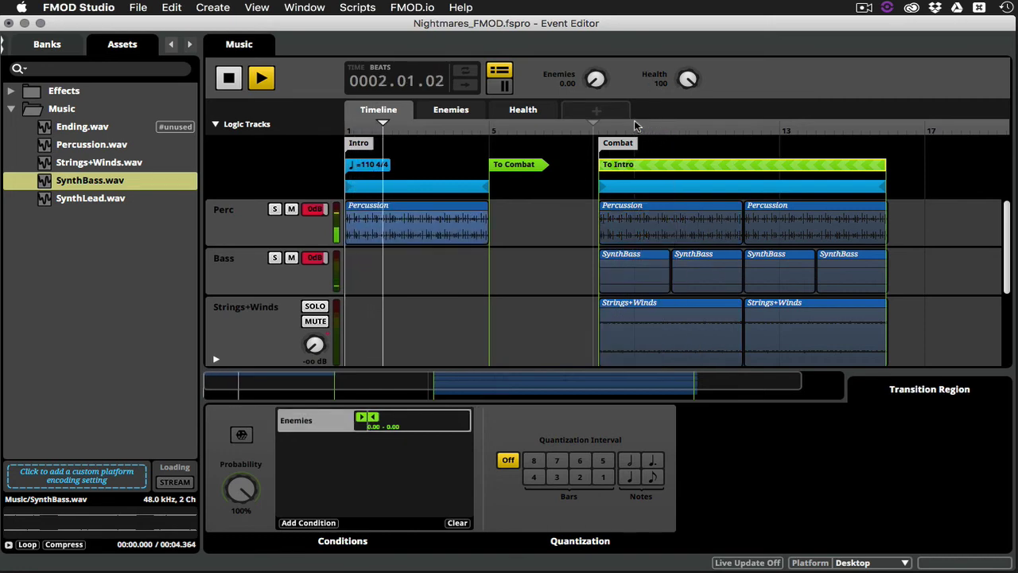
key("space")
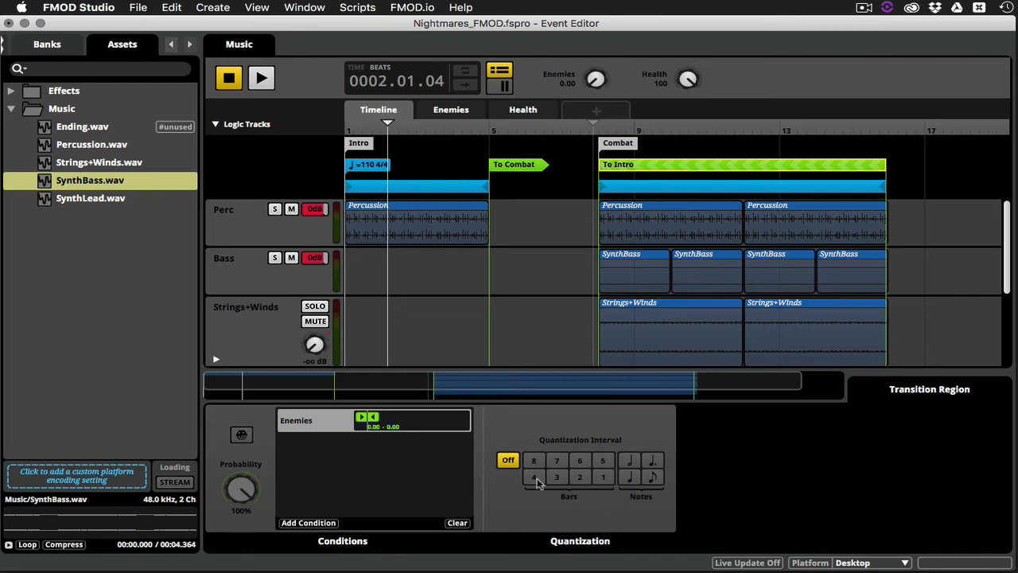
Set the To Intro transition's quantization to 1 bar.
left_click(603, 477)
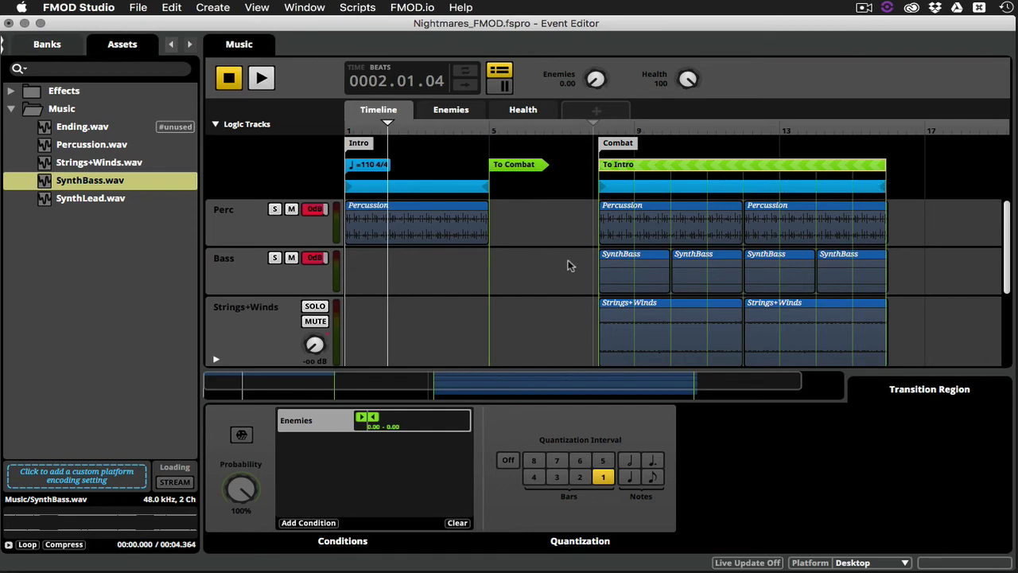
left_click(591, 129)
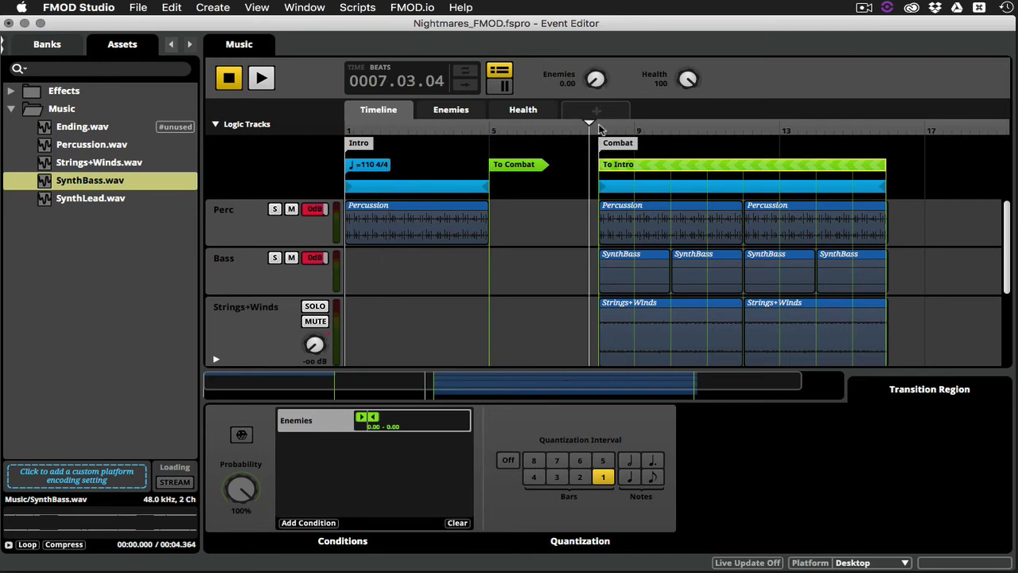
key("space")
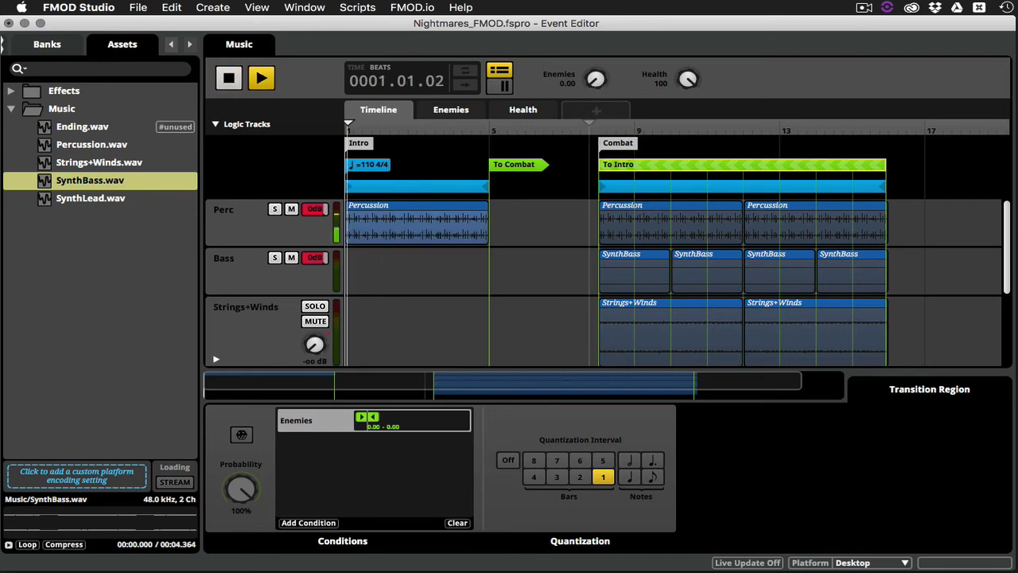
left_click_drag(596, 80, 596, 64)
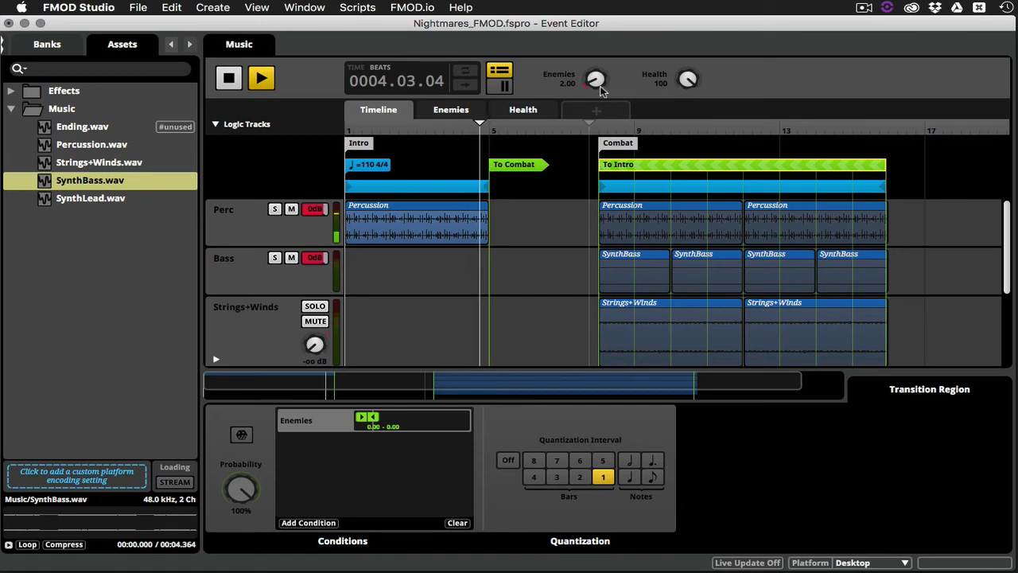
left_click_drag(600, 90, 586, 102)
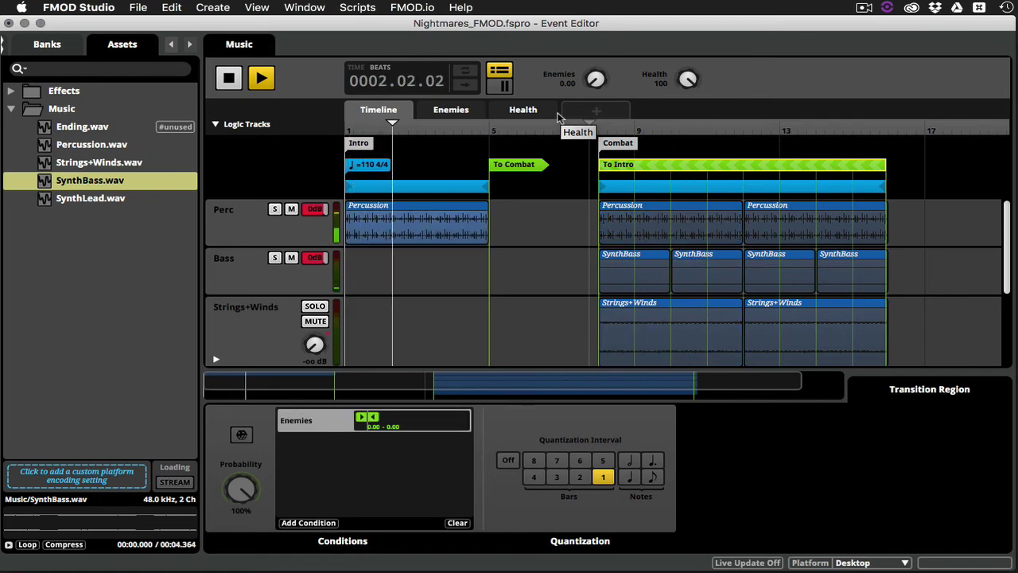
key("space")
left_click(583, 129)
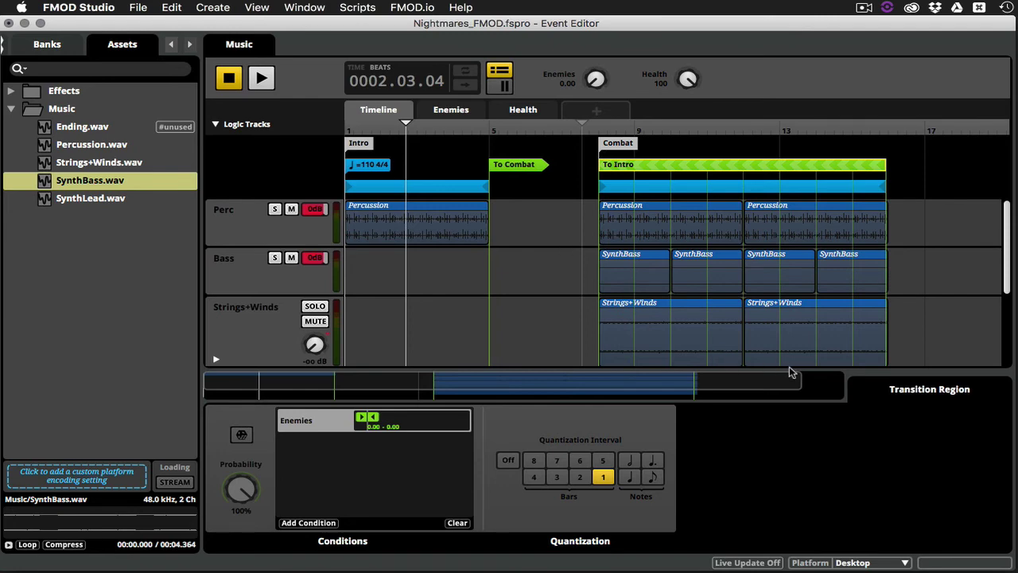
left_click_drag(745, 383, 810, 383)
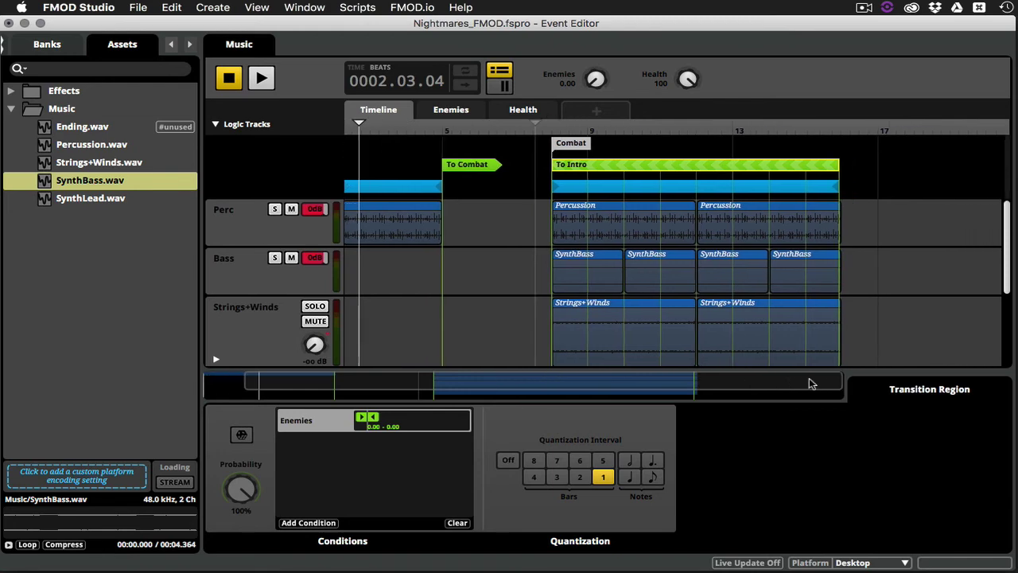
Add a marker named 'Death' at bar 17 and move it into the upper marker lane.
left_click(887, 169)
right_click(887, 170)
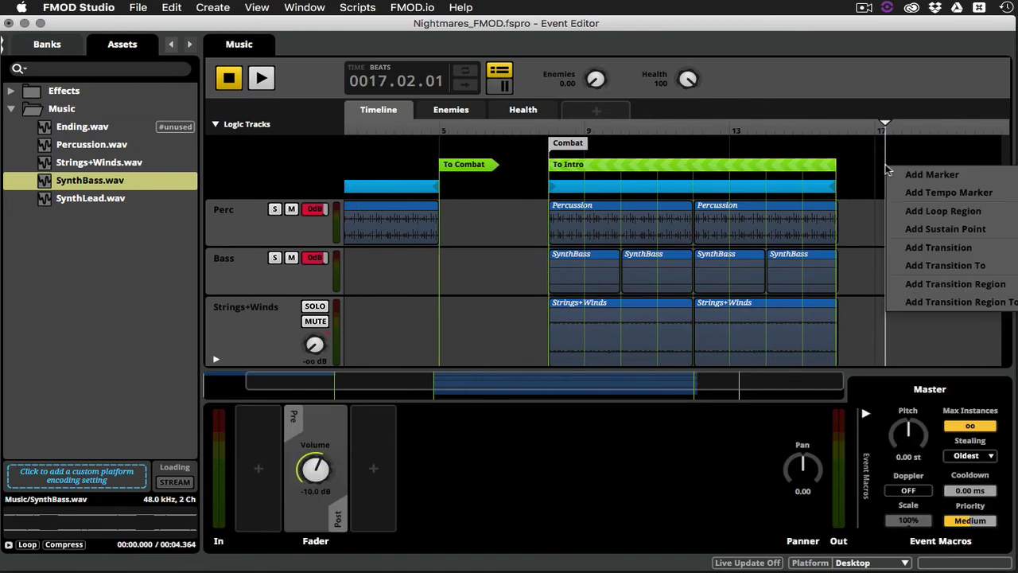
left_click(927, 175)
key("Return")
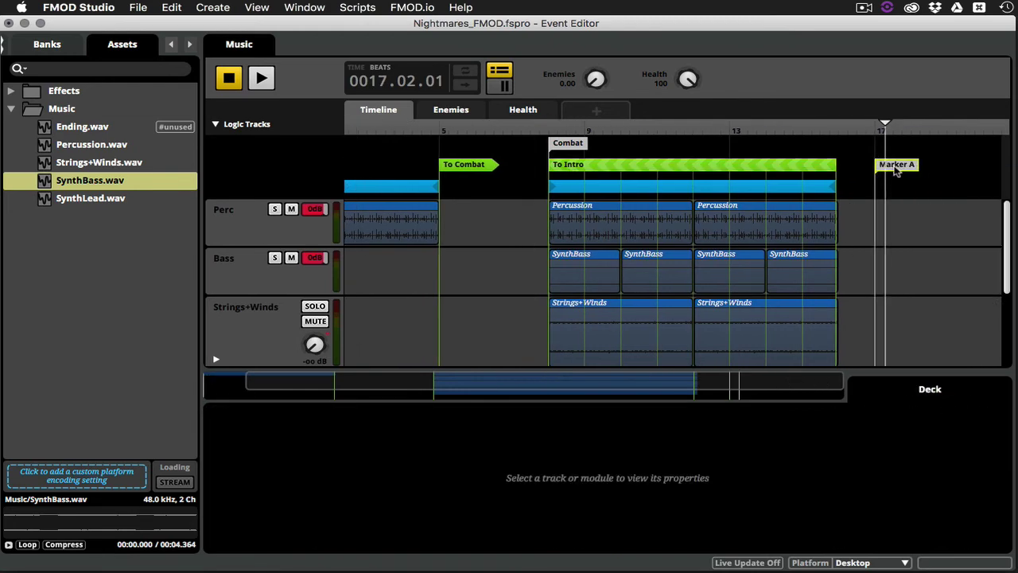
type("Death")
key("Return")
left_click_drag(891, 167, 892, 154)
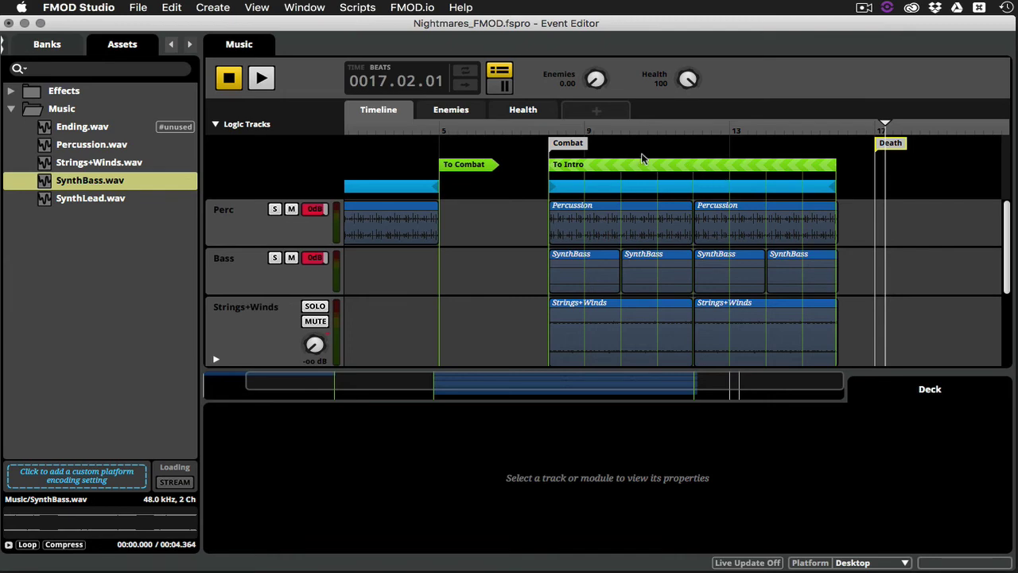
Add a To Death transition region and stretch it across the whole Combat section.
right_click(684, 149)
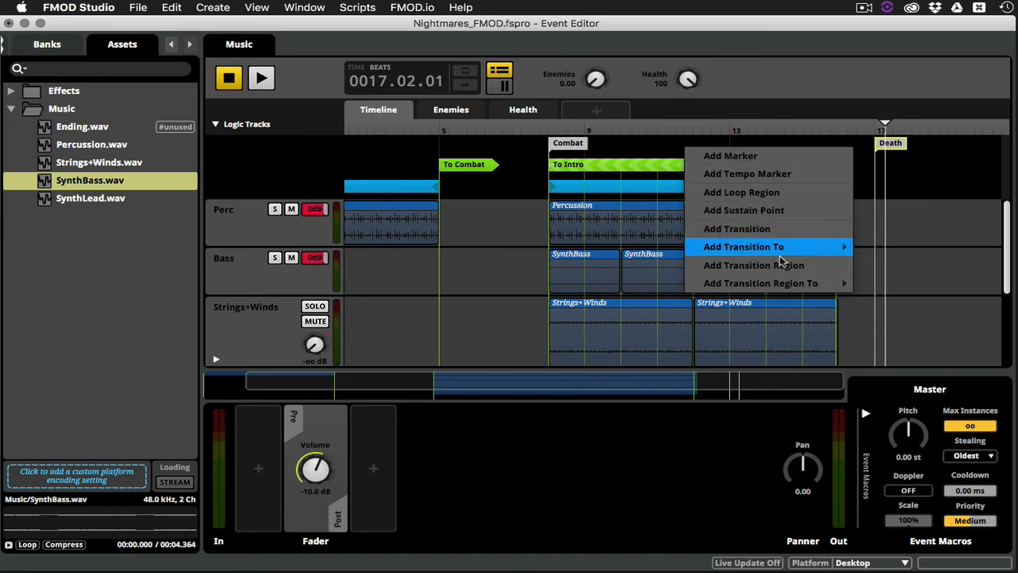
mouse_move(783, 283)
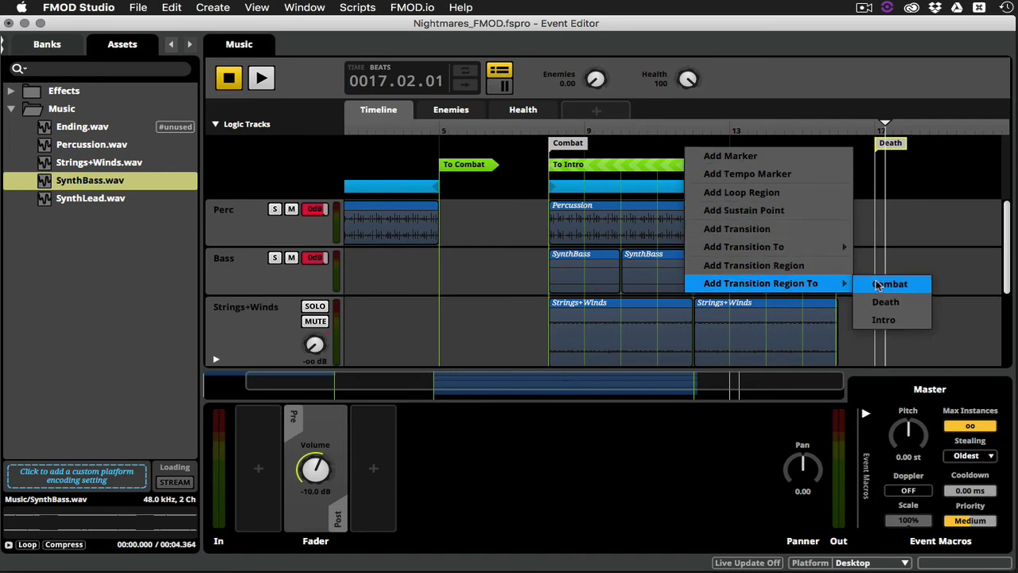
left_click(883, 303)
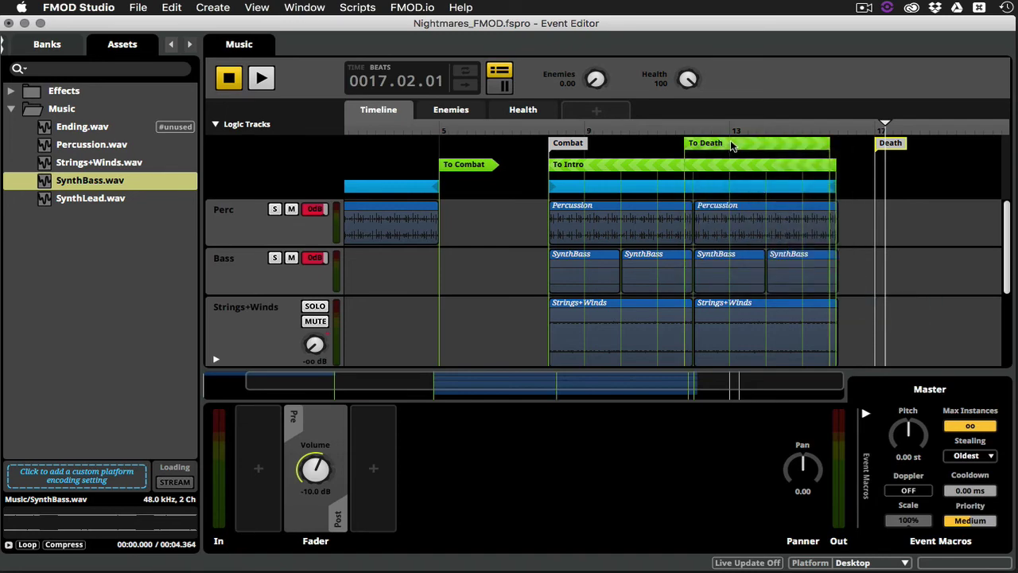
left_click(719, 184)
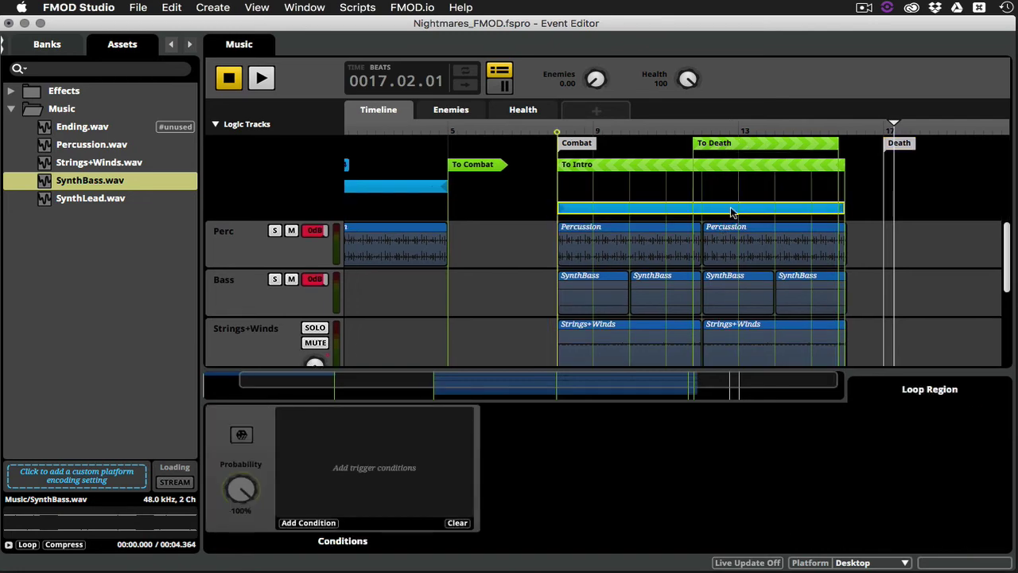
left_click(729, 147)
left_click_drag(723, 187, 602, 190)
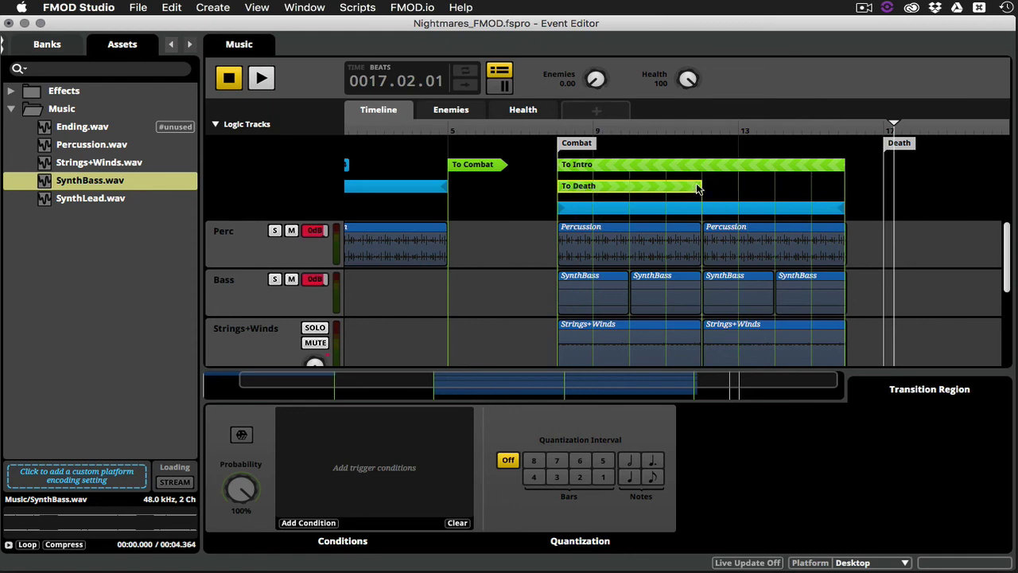
left_click_drag(697, 186, 843, 187)
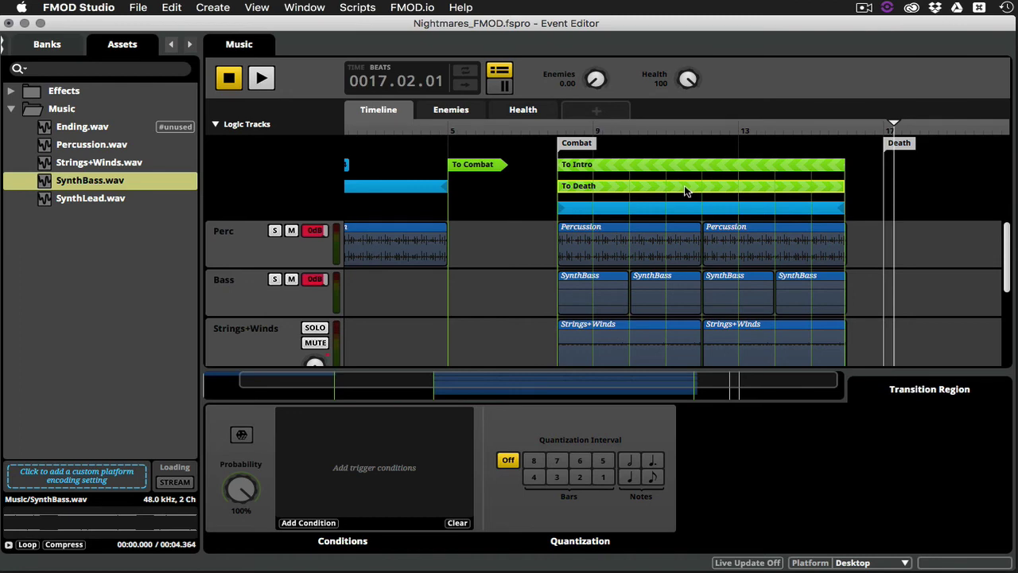
Give the transition a Health condition of 0–0 and 1-bar quantization.
left_click(316, 524)
mouse_move(429, 512)
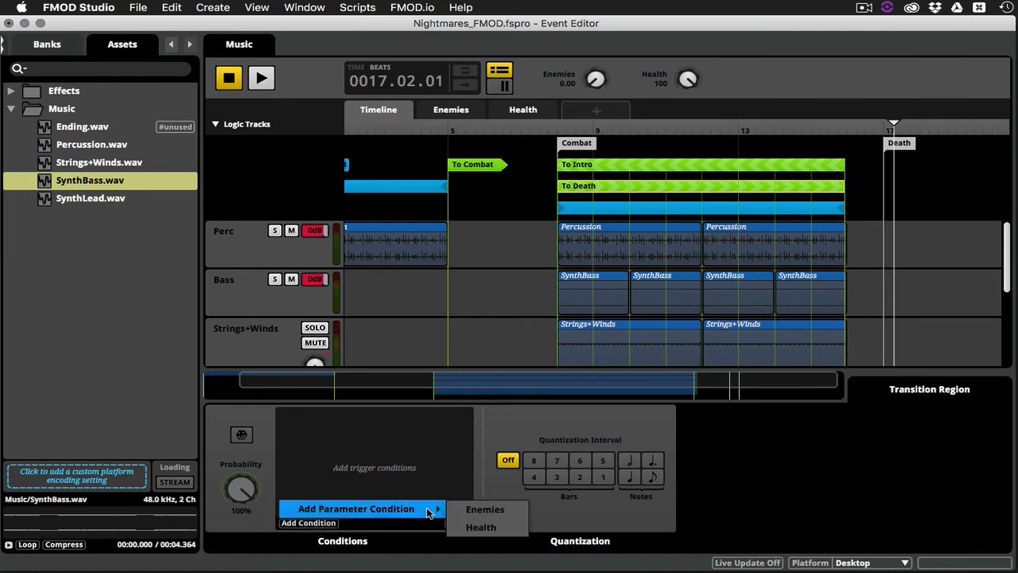
left_click(487, 528)
left_click_drag(461, 418, 373, 418)
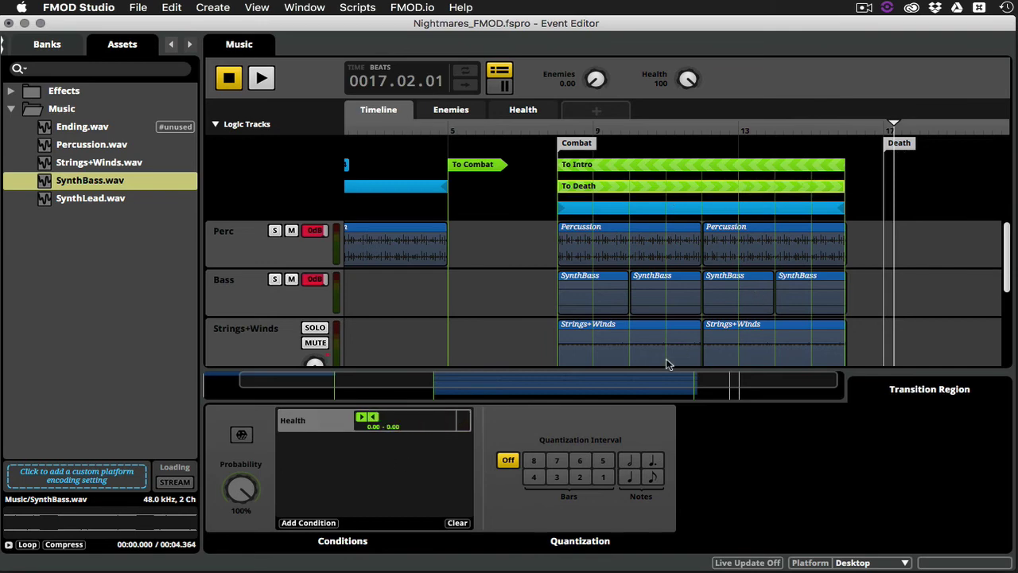
left_click(604, 478)
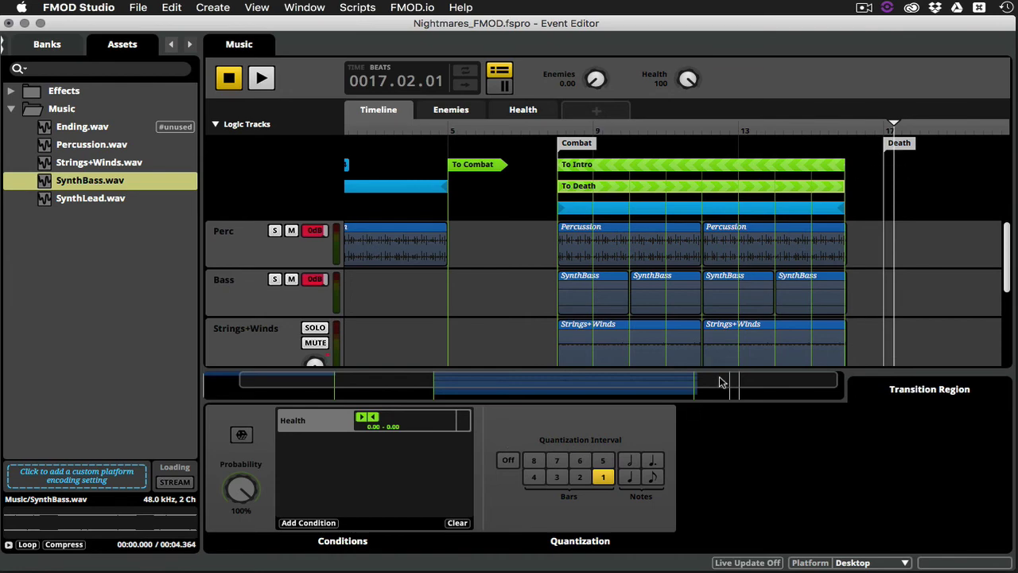
scroll(724, 388, "right", 1)
Create an 'Ending' audio track at the top and place Ending.wav on it at the Death marker.
left_click(795, 391)
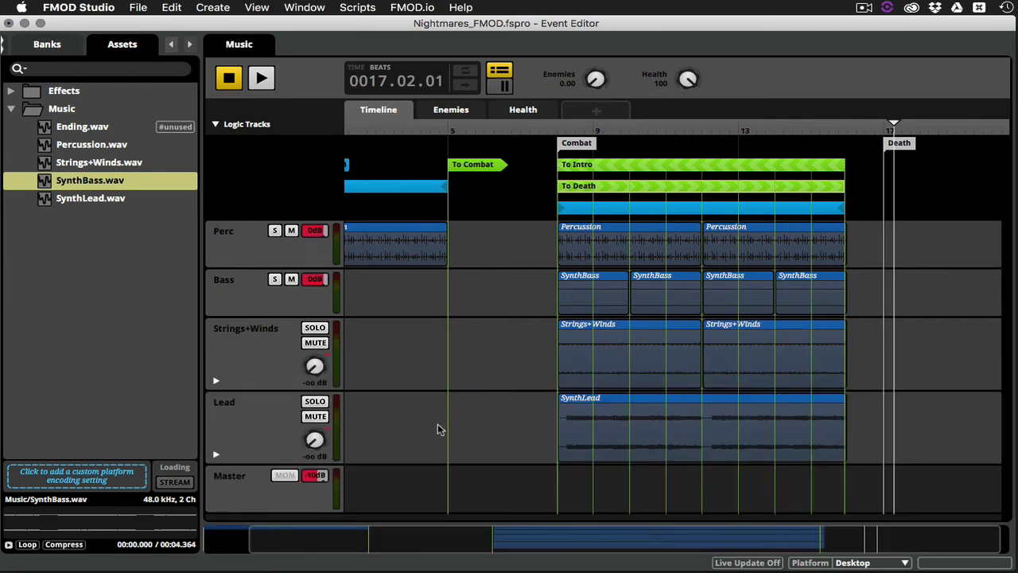
left_click(260, 419)
right_click(261, 419)
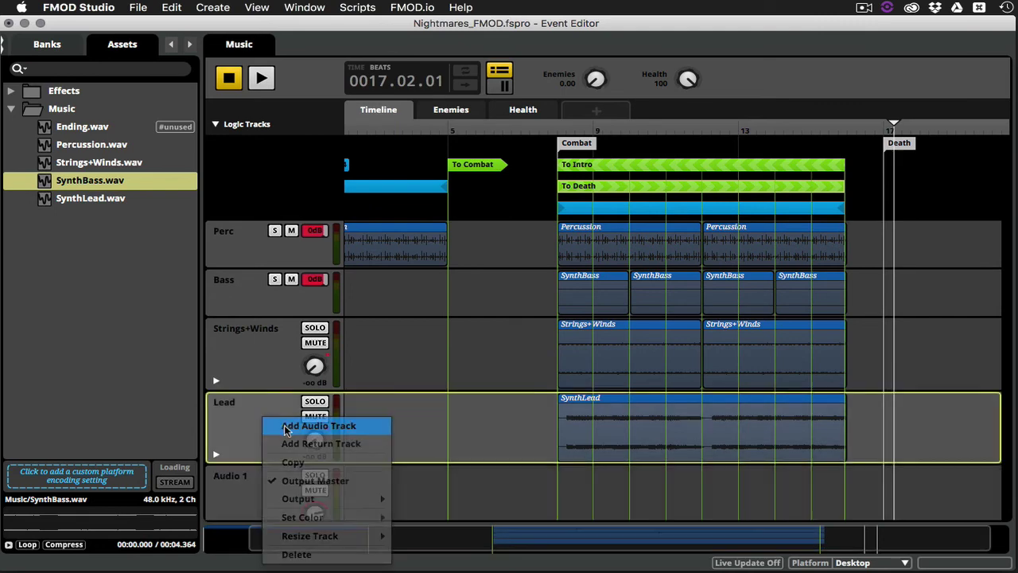
left_click(274, 422)
double_click(261, 476)
type("E")
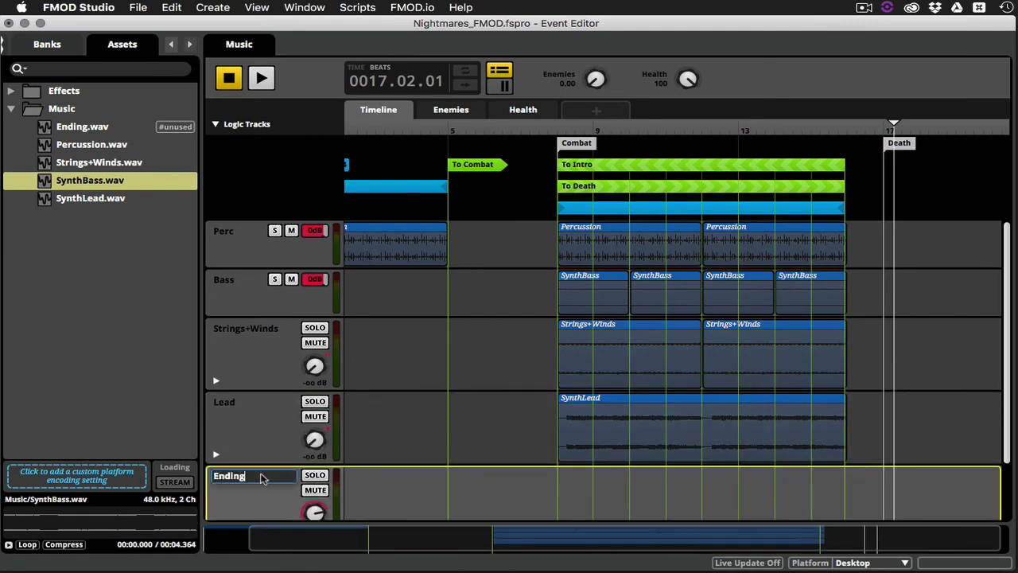
type("nding")
key("Return")
left_click_drag(272, 483, 256, 229)
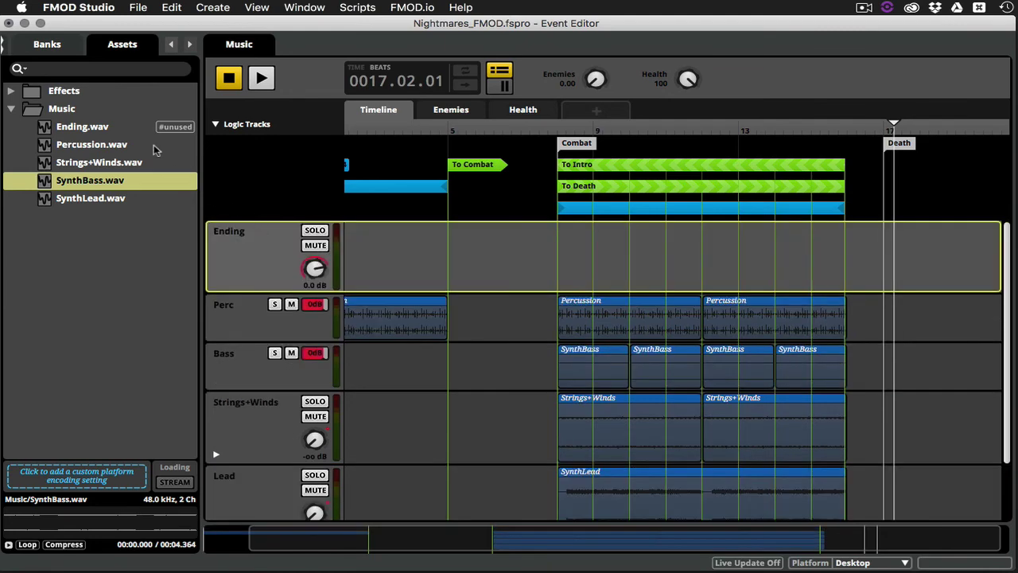
mouse_move(74, 130)
left_mouse_down()
mouse_move(223, 141)
mouse_move(750, 220)
mouse_move(925, 269)
mouse_move(898, 258)
left_mouse_up()
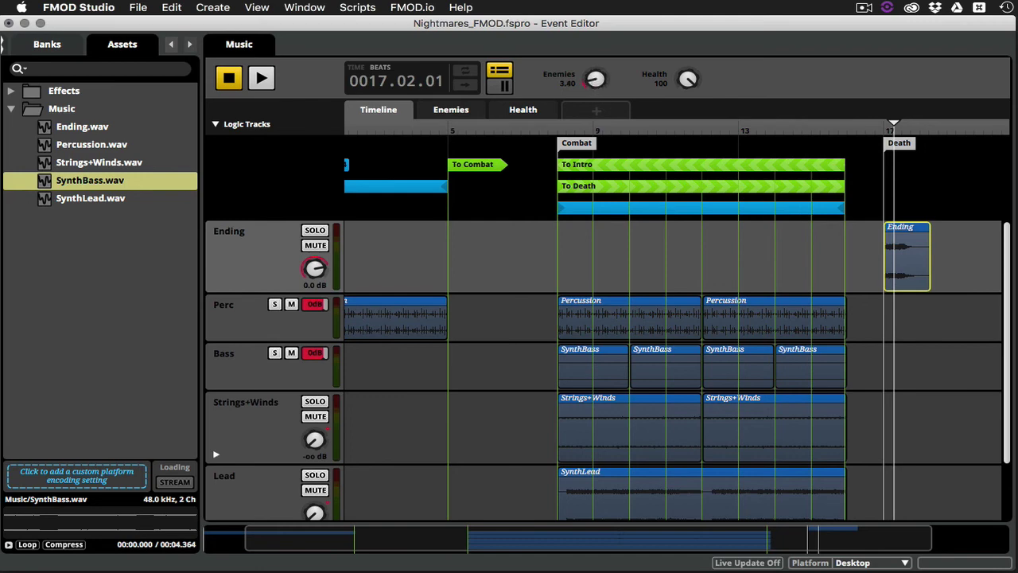
Play the event from the Combat section and turn Health down to 0 during playback.
left_click(604, 128)
key("space")
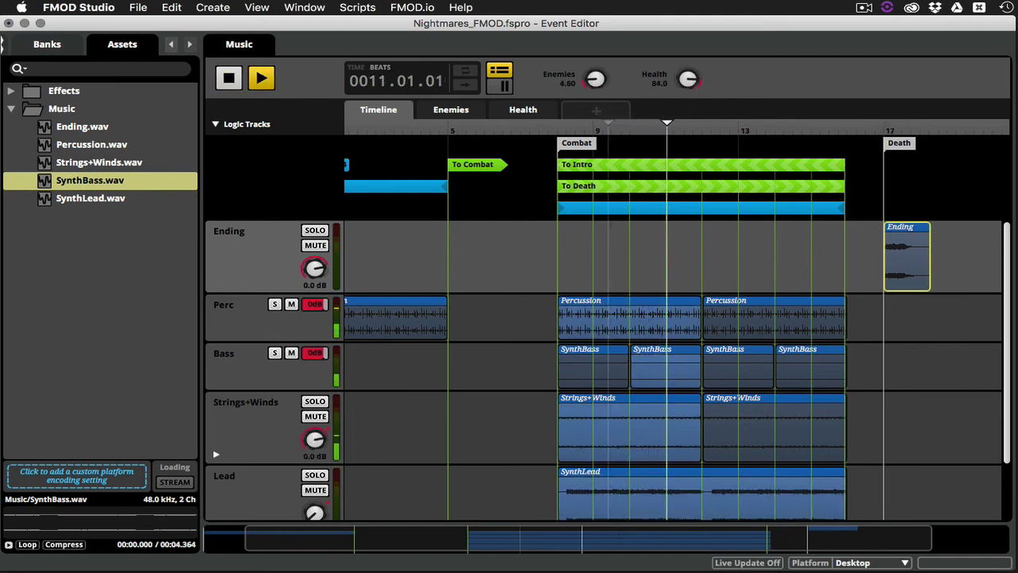
left_click_drag(687, 79, 708, 97)
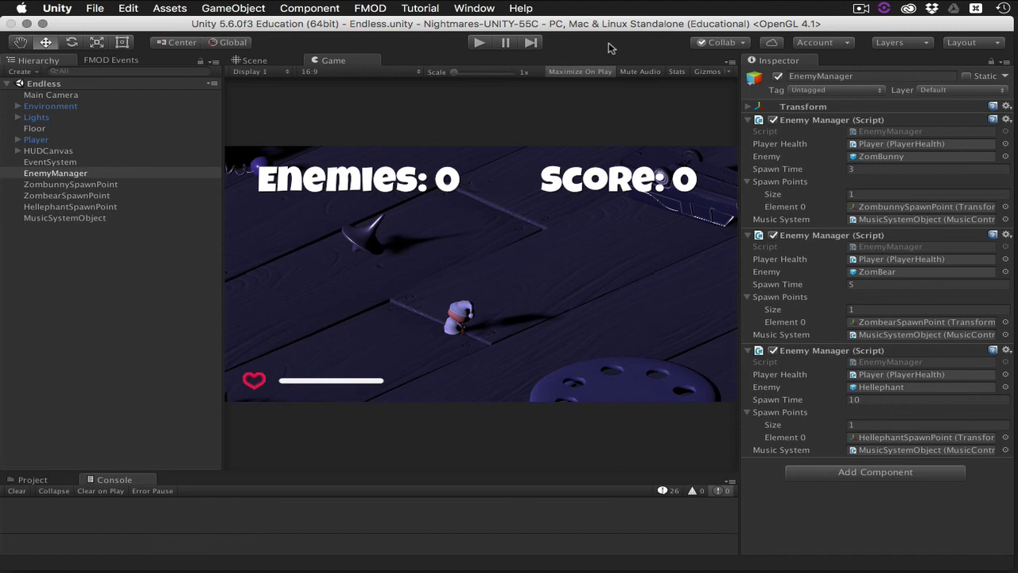
Start play mode and walk the player around the floor as enemies spawn.
left_click(479, 43)
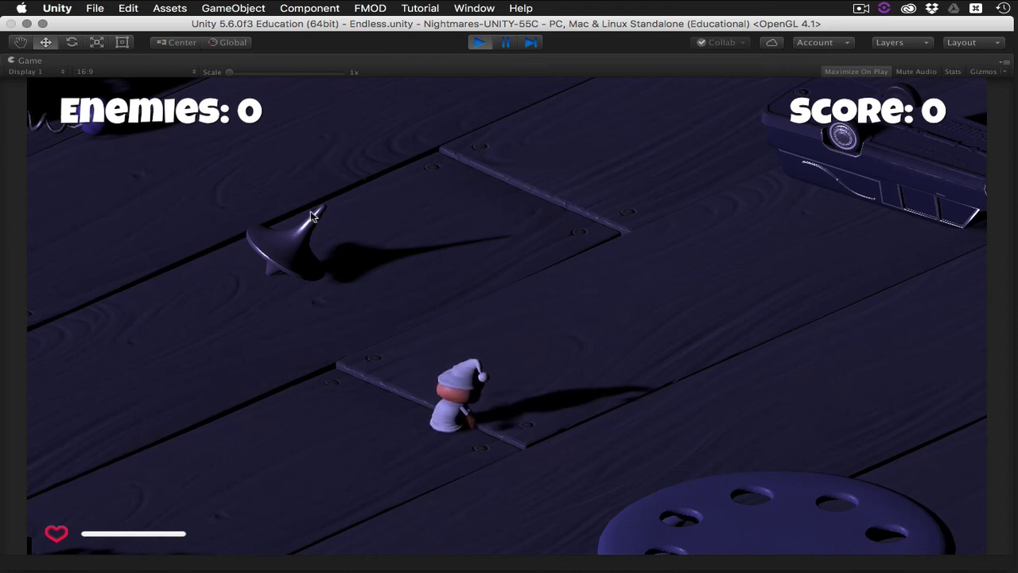
key("a")
key("w")
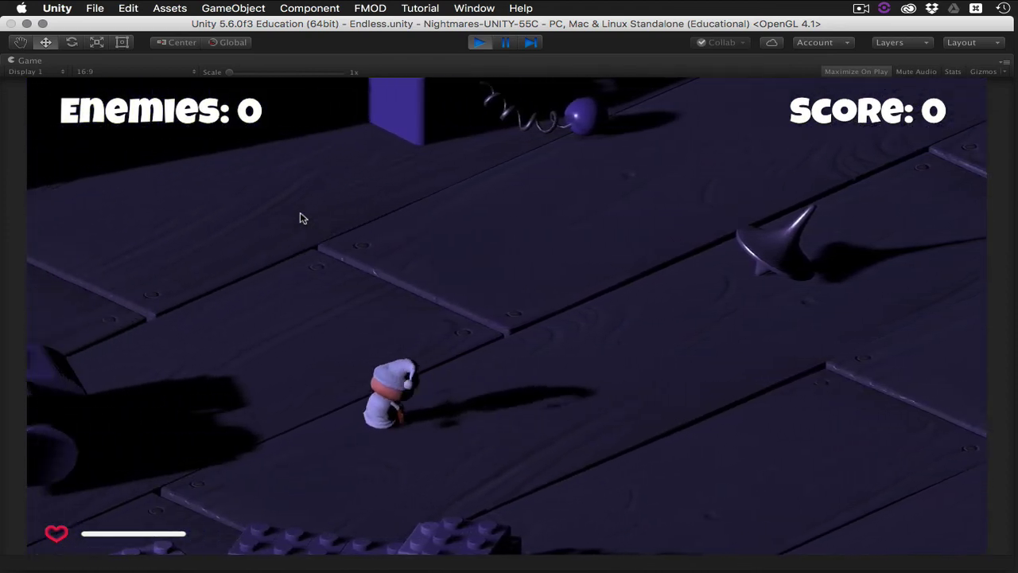
key("w")
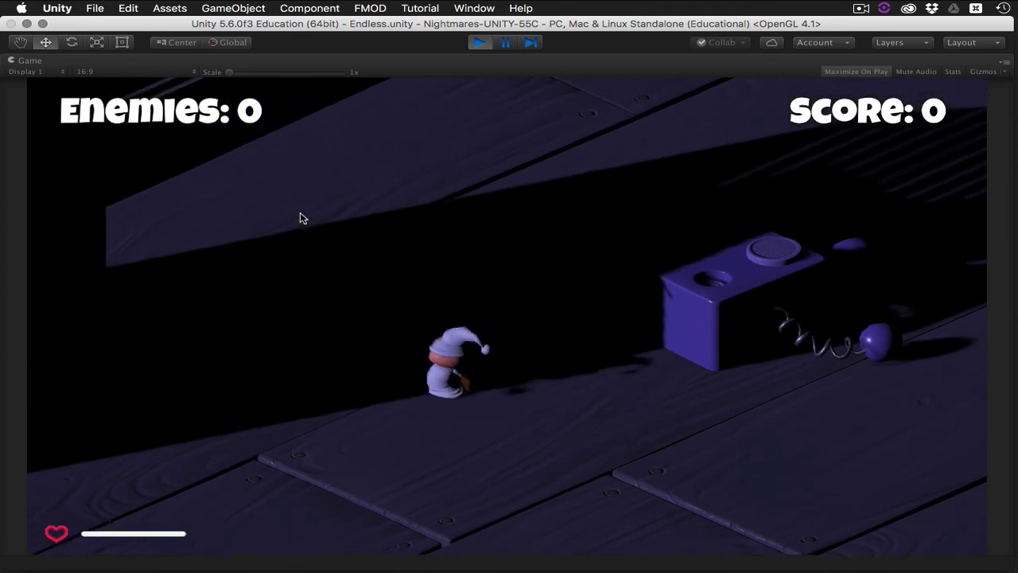
key("s")
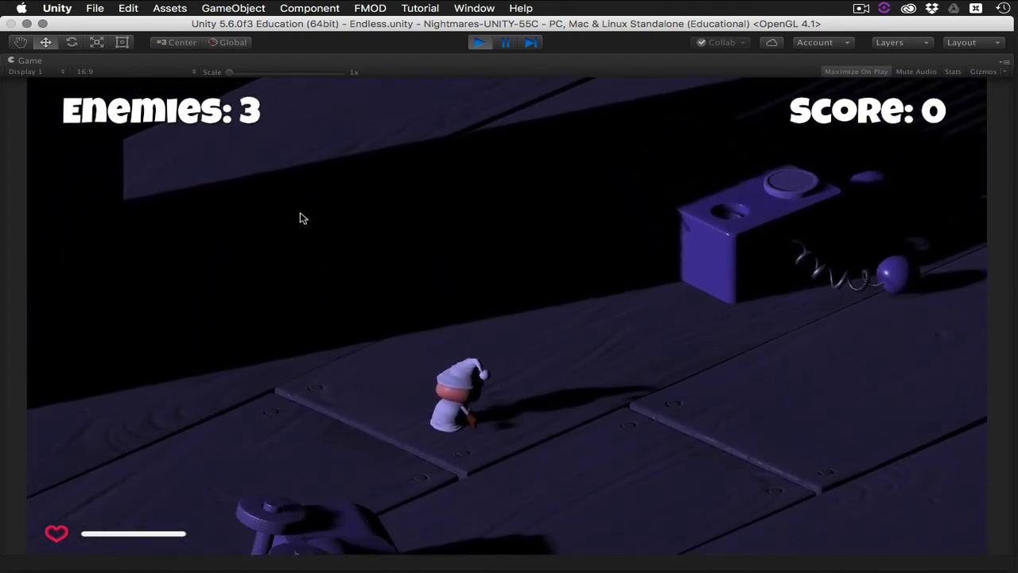
key("a")
key("d")
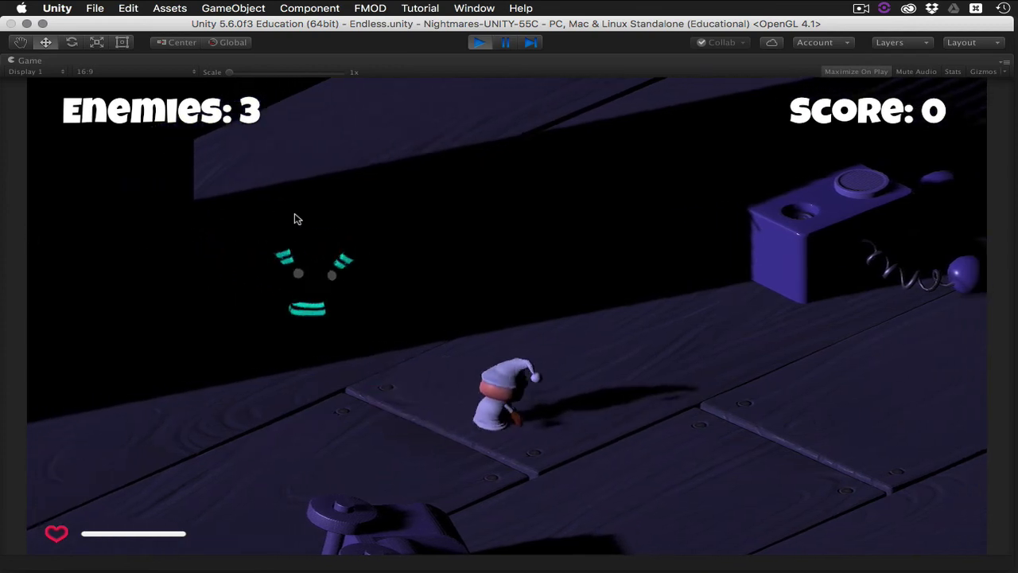
key("d")
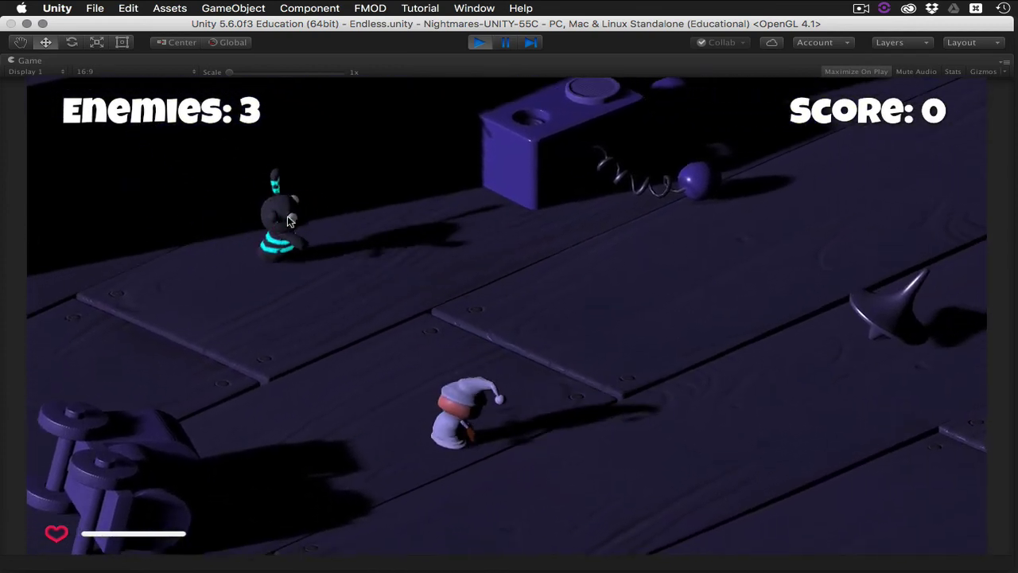
Shoot the three enemies, including the large hat enemy, then stop the game.
left_click(287, 220)
key("w")
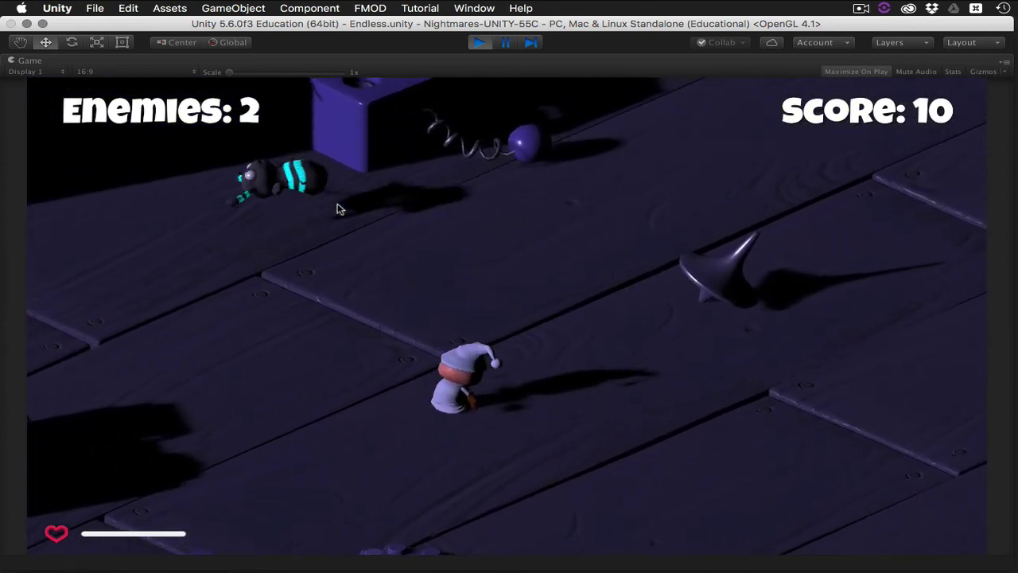
left_click(402, 167)
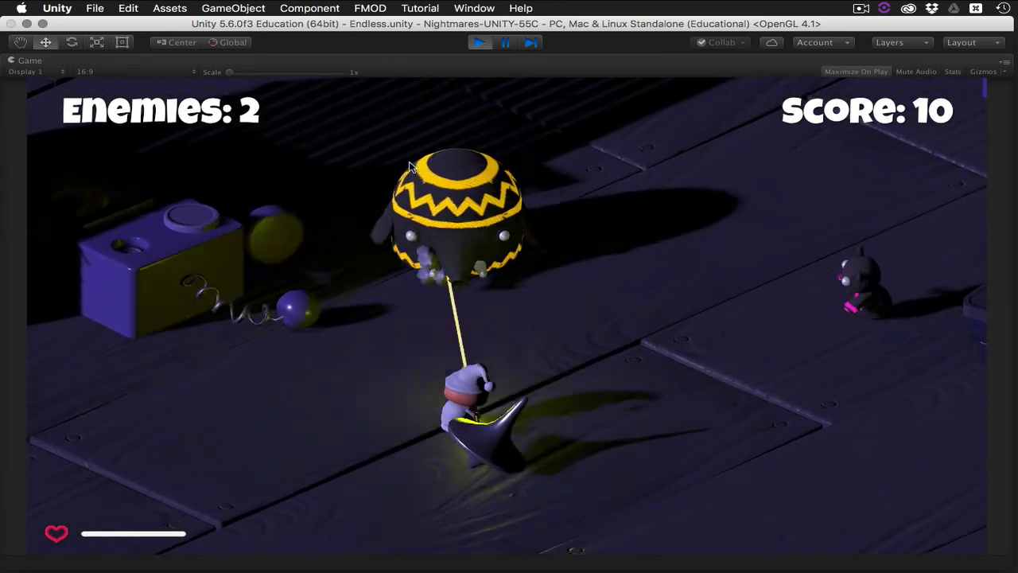
key("a")
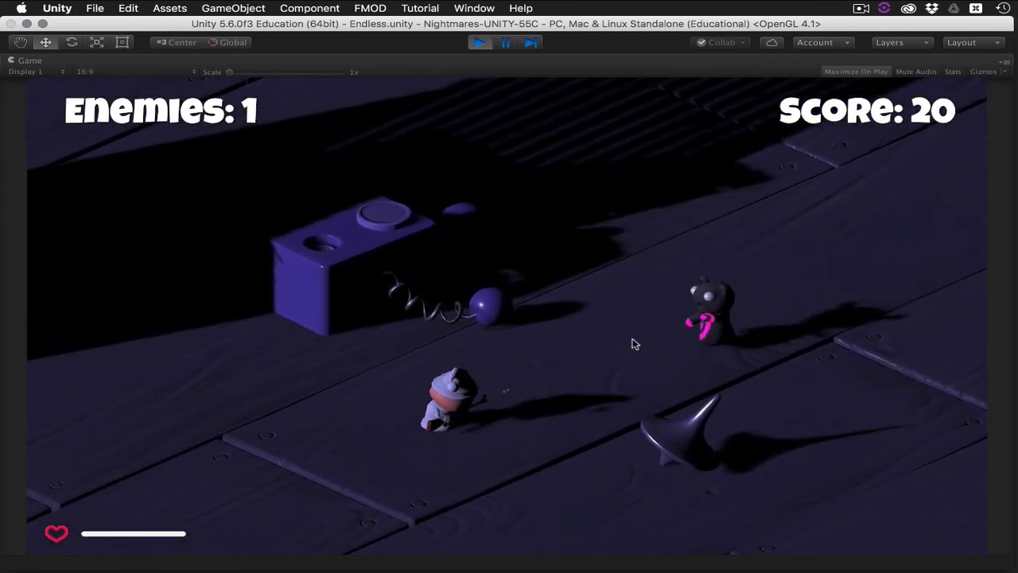
left_click(642, 357)
key("w")
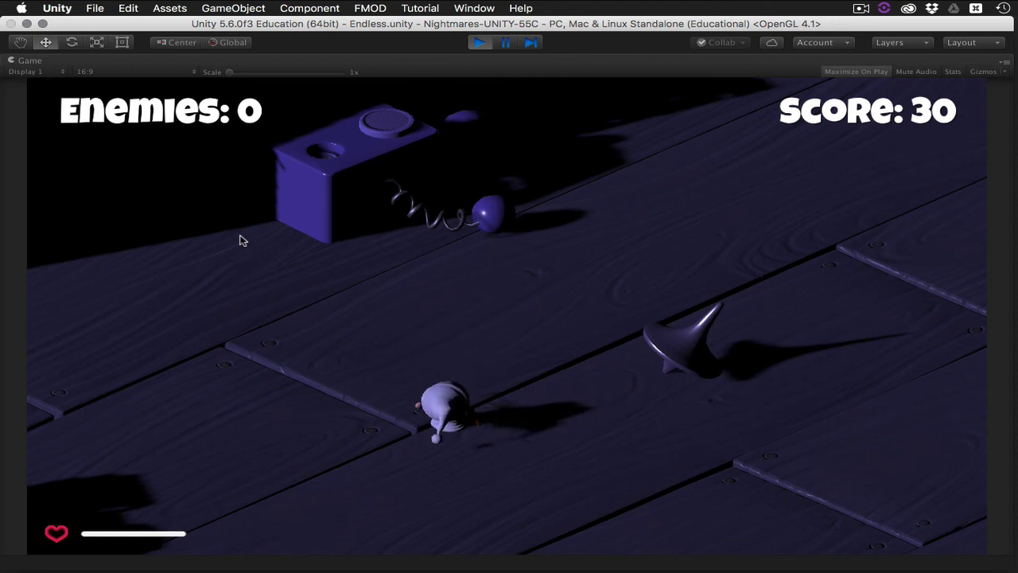
key("super+p")
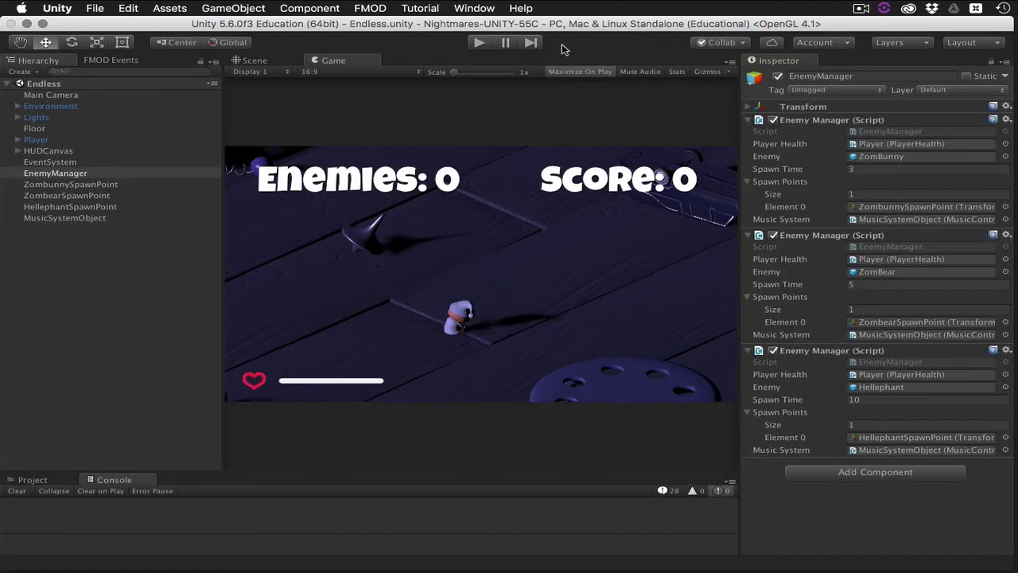
left_click(480, 43)
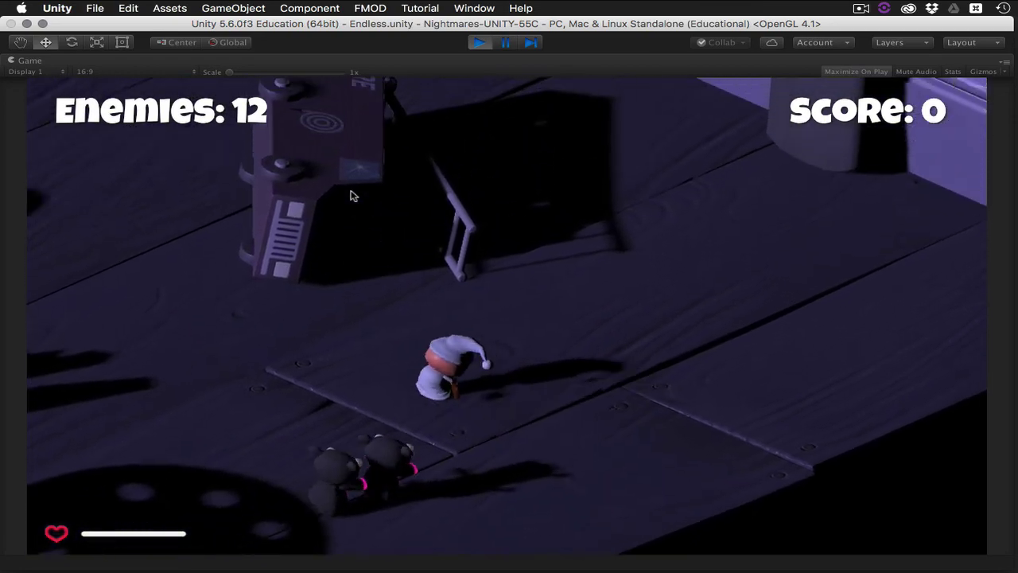
key("a")
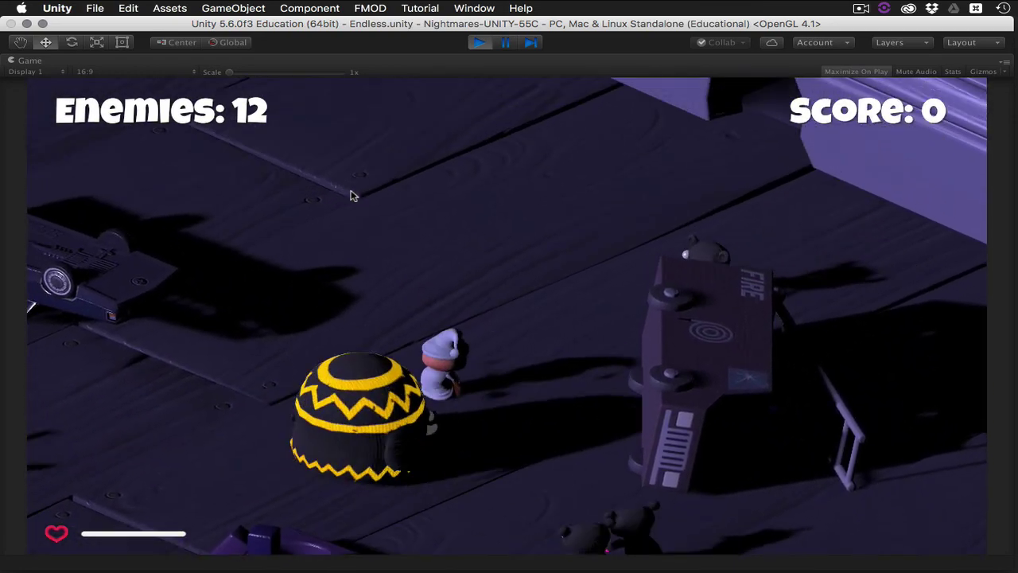
key("a")
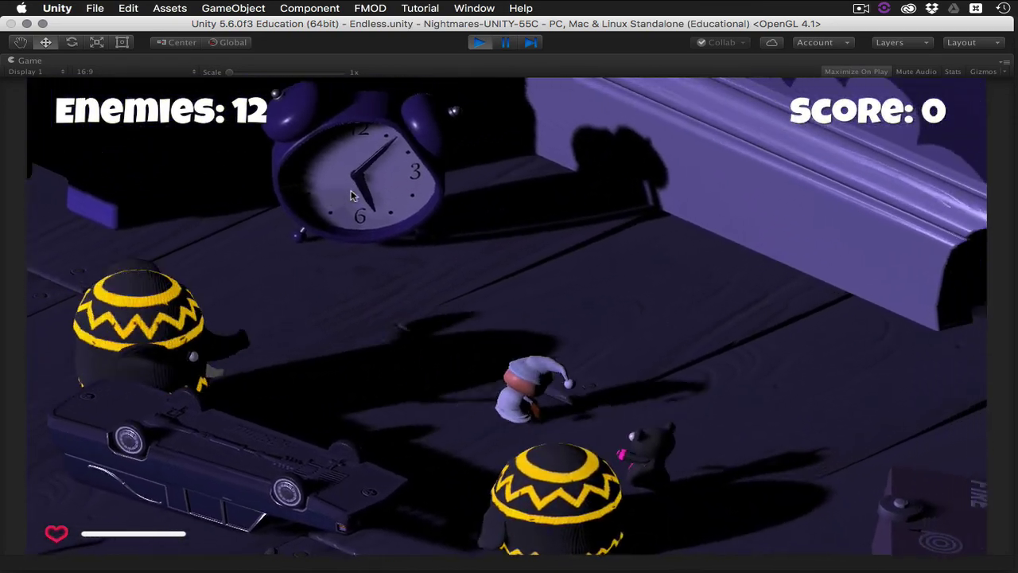
key("d")
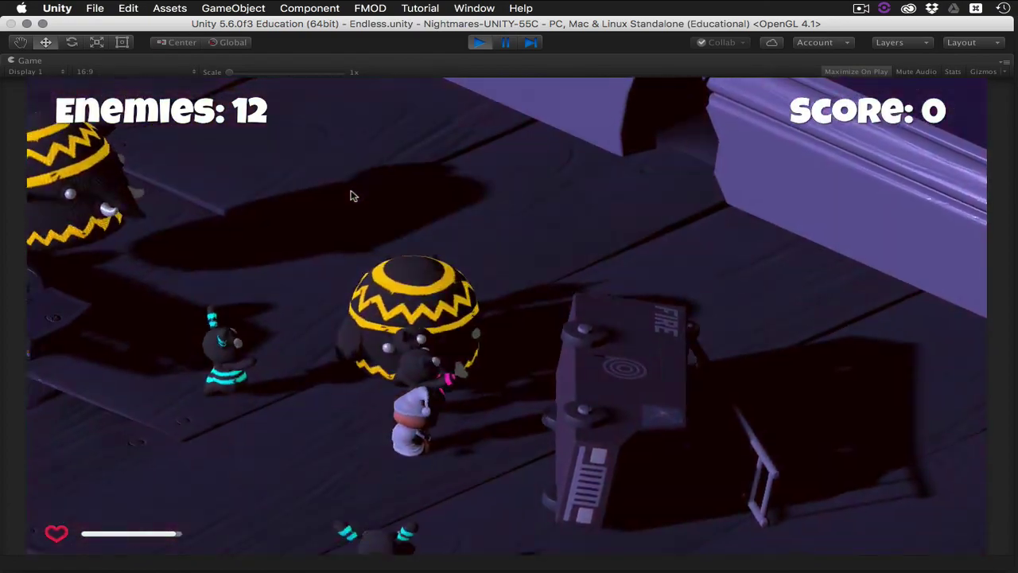
key("s")
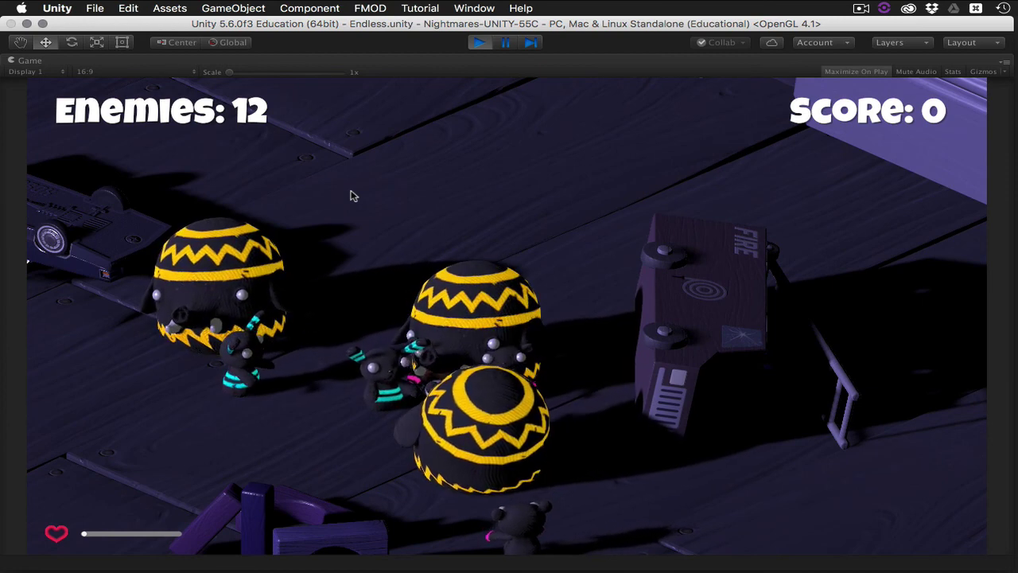
key("super+p")
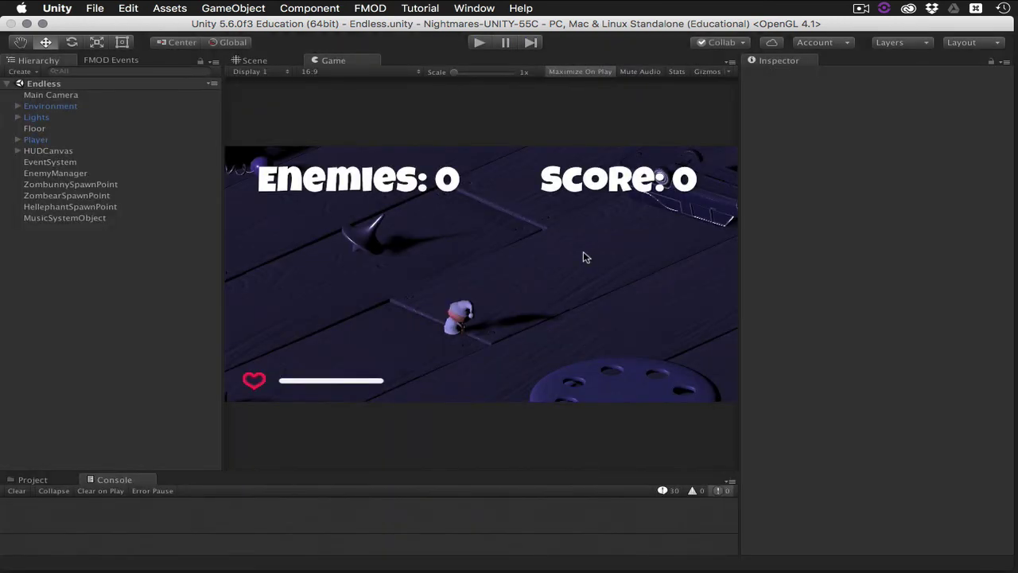